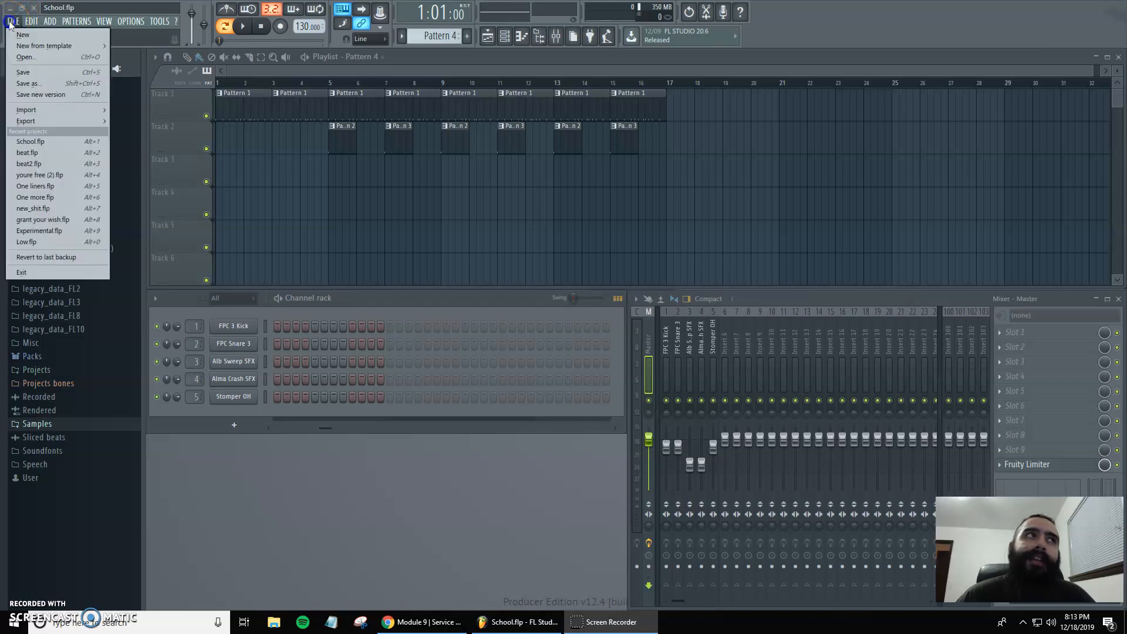
pyautogui.click(14, 22)
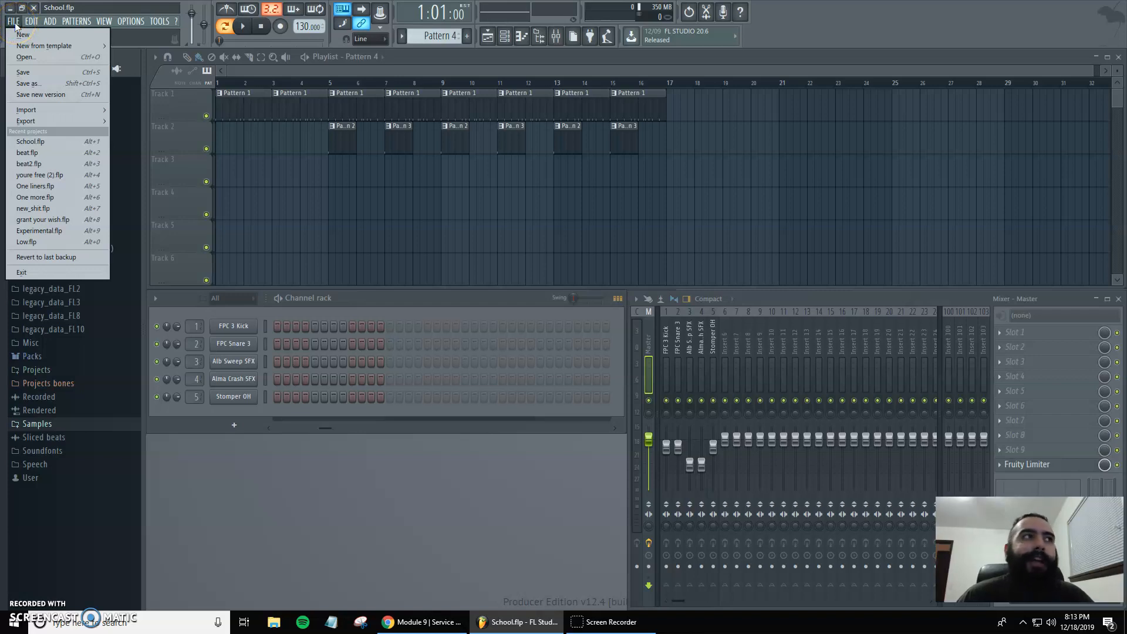
pyautogui.moveTo(130, 21)
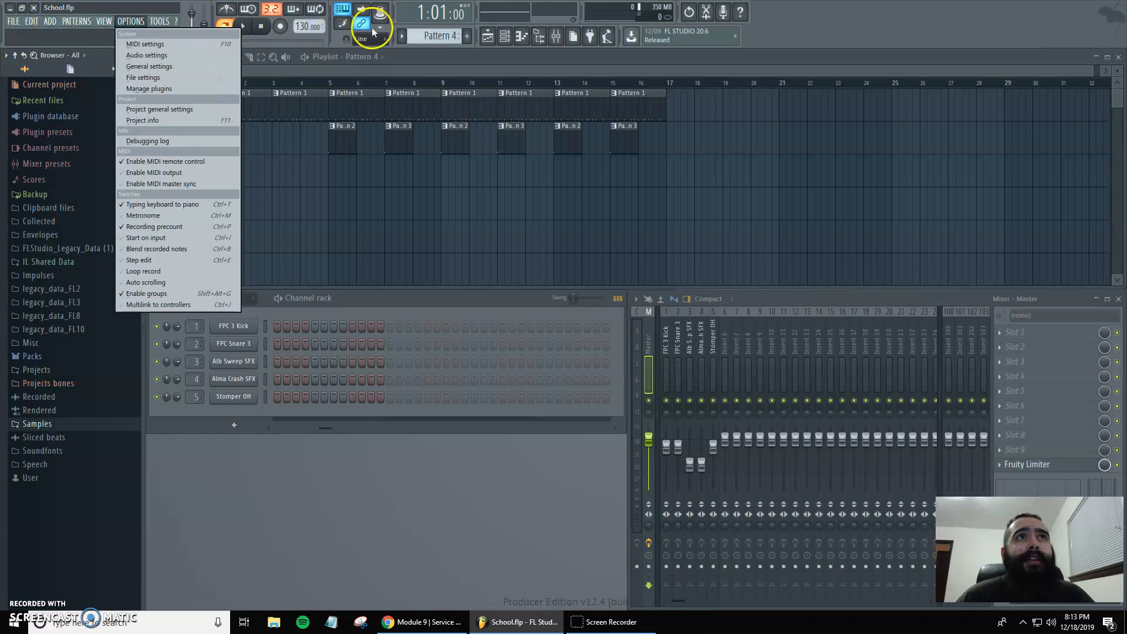
pyautogui.click(481, 18)
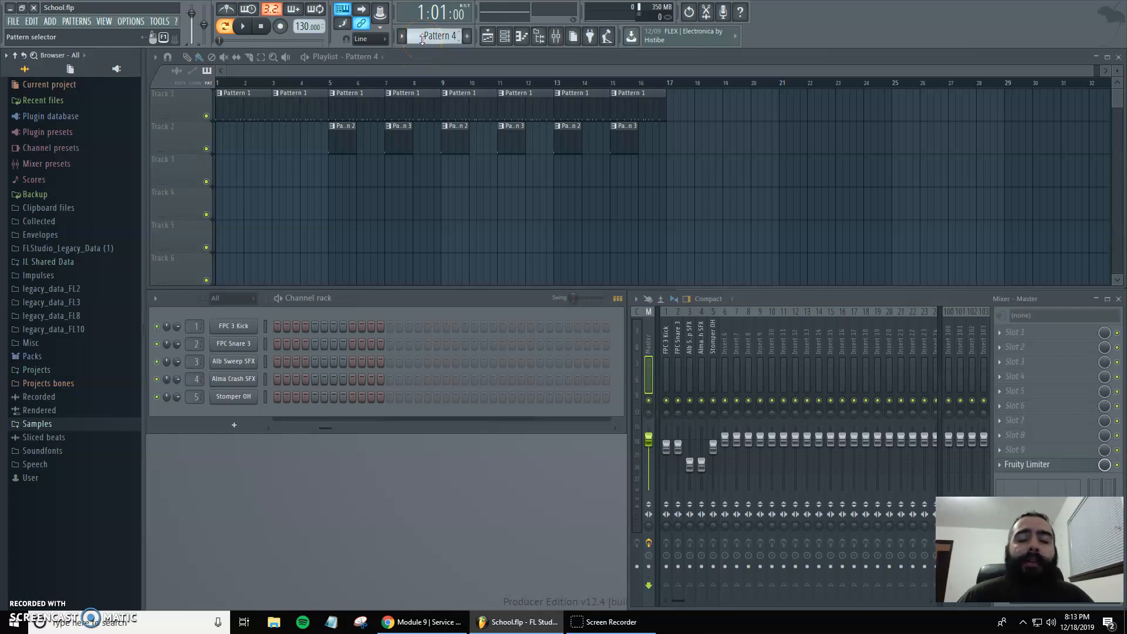
# Select Pattern 1, play the playlist arrangement in song mode, and stop playback.
pyautogui.scroll(1, 422, 39)
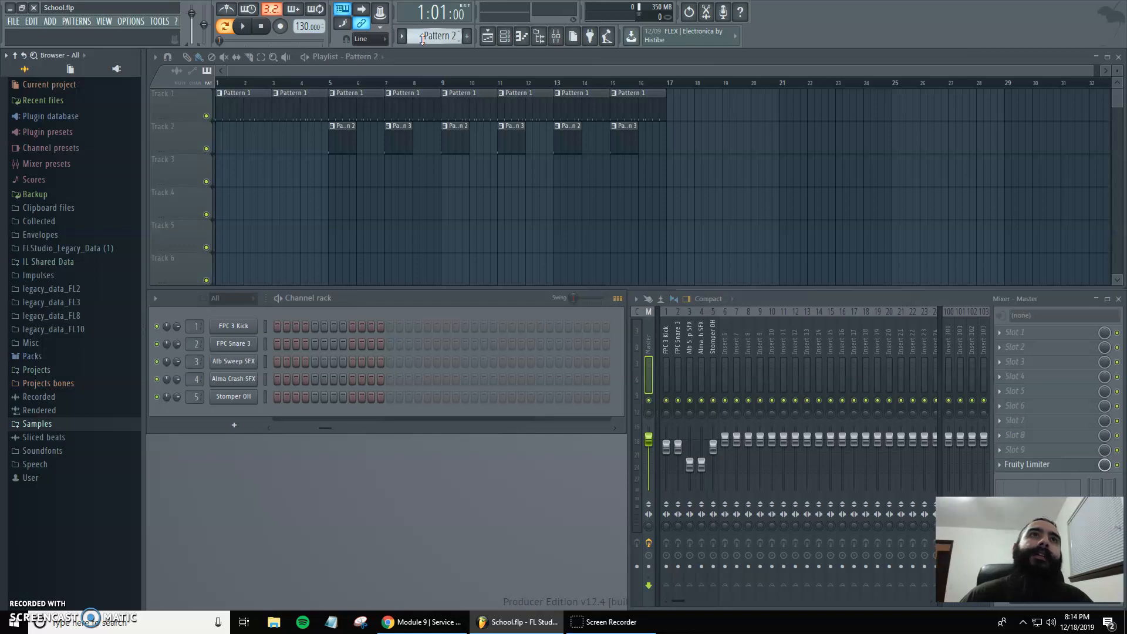
pyautogui.click(406, 77)
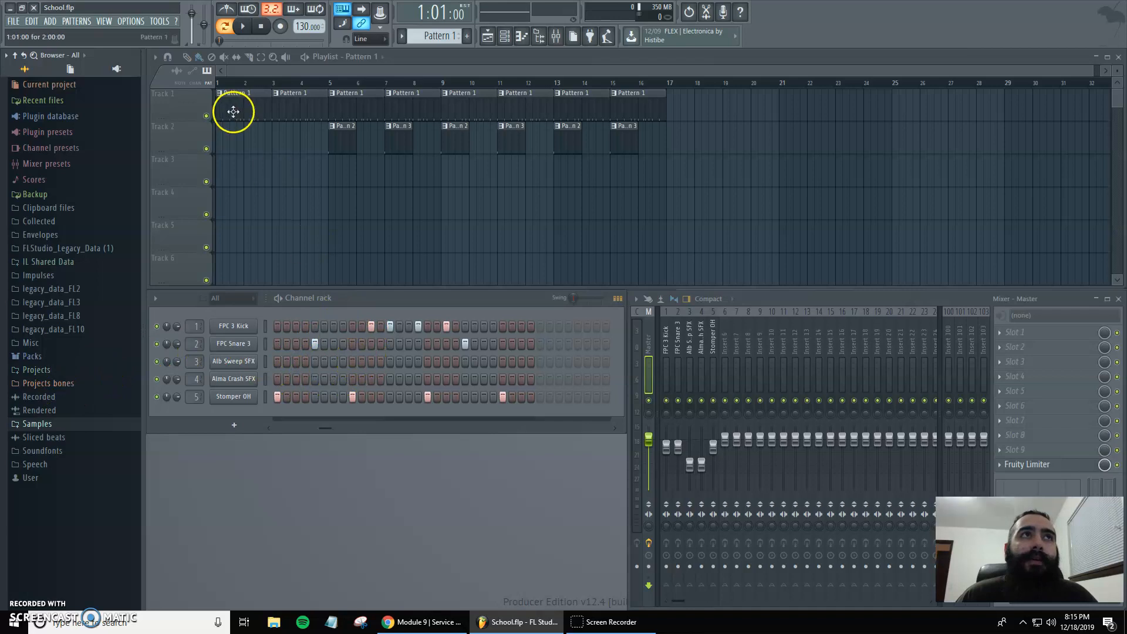
pyautogui.click(223, 26)
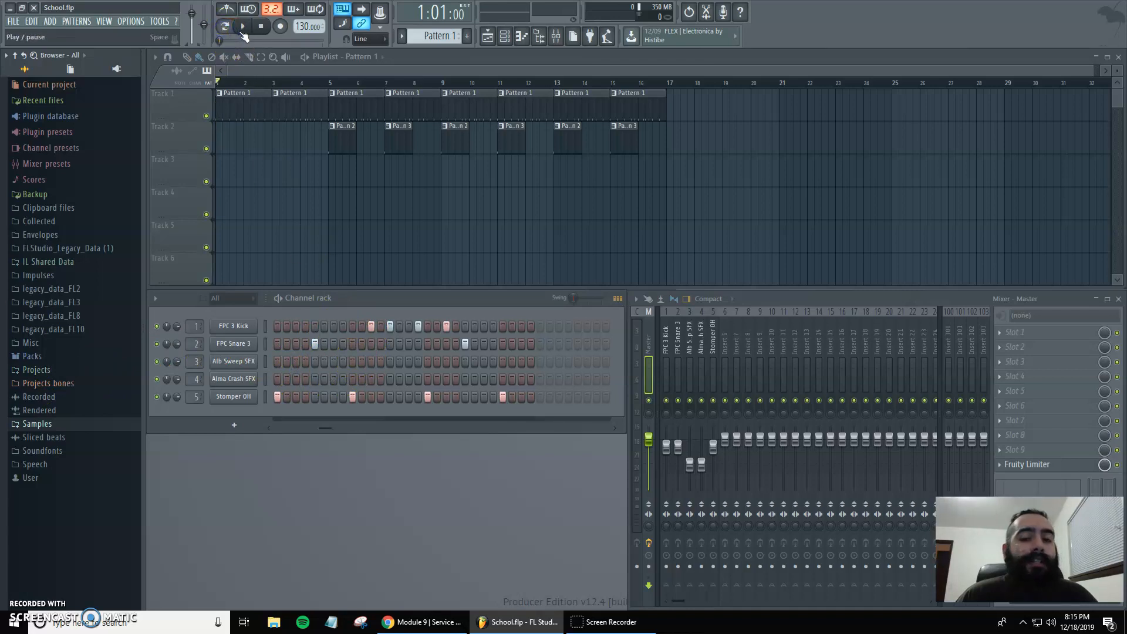
pyautogui.click(242, 27)
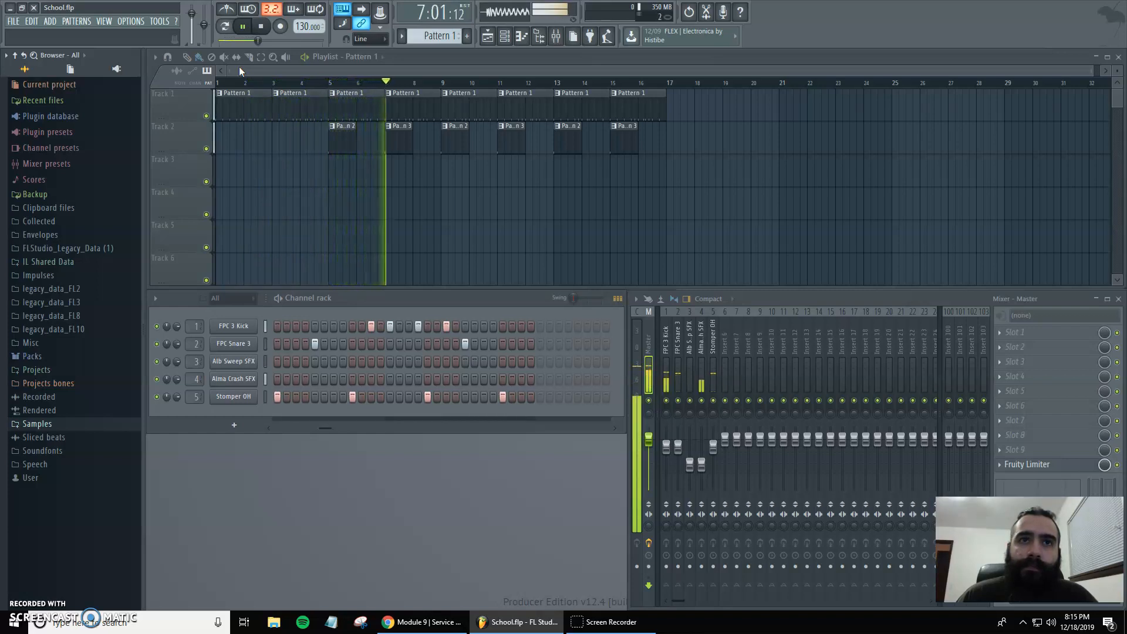
pyautogui.click(262, 29)
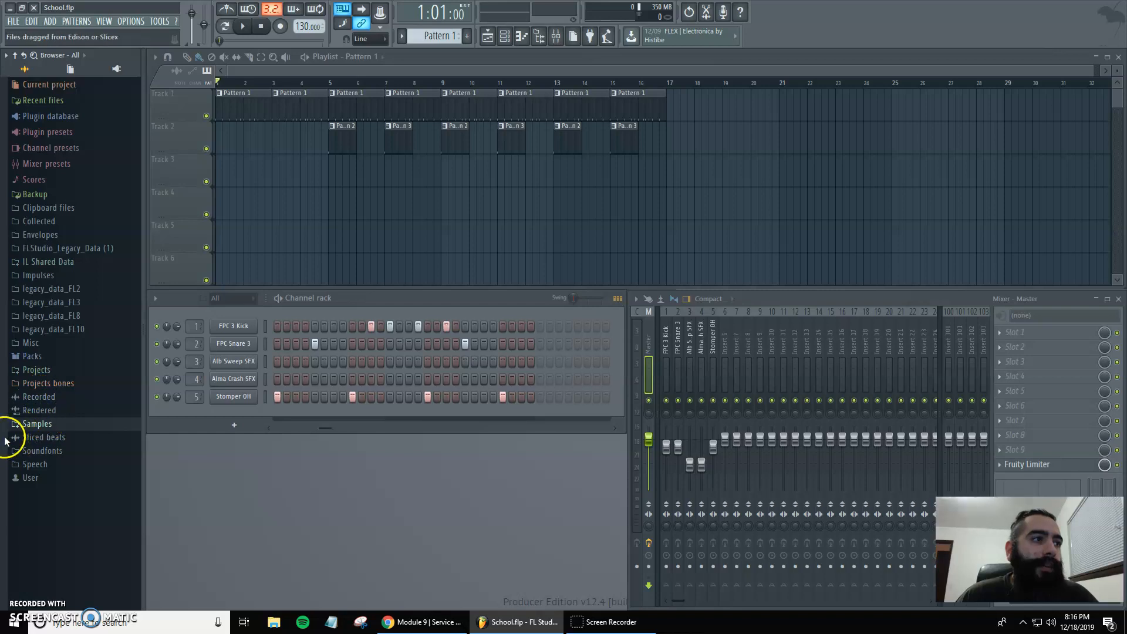
# Browse the Samples folder to the Ethereal Orchestra 2 C0 - G5 strings and audition the Chainer G 1 sample.
pyautogui.click(22, 426)
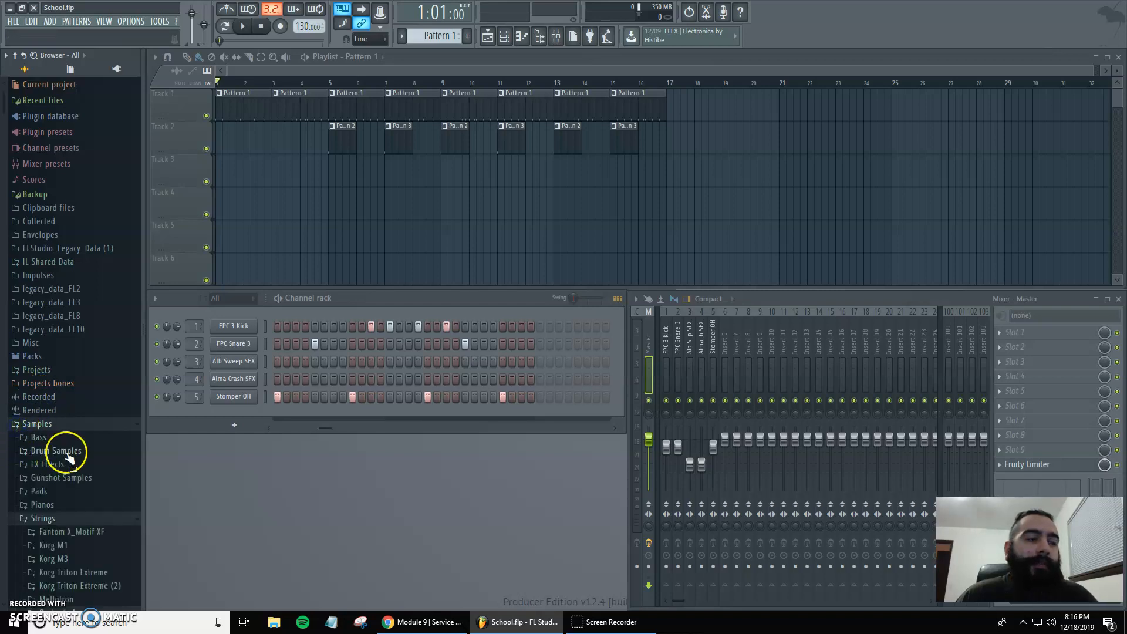
pyautogui.scroll(-4, 64, 453)
pyautogui.scroll(-2, 55, 395)
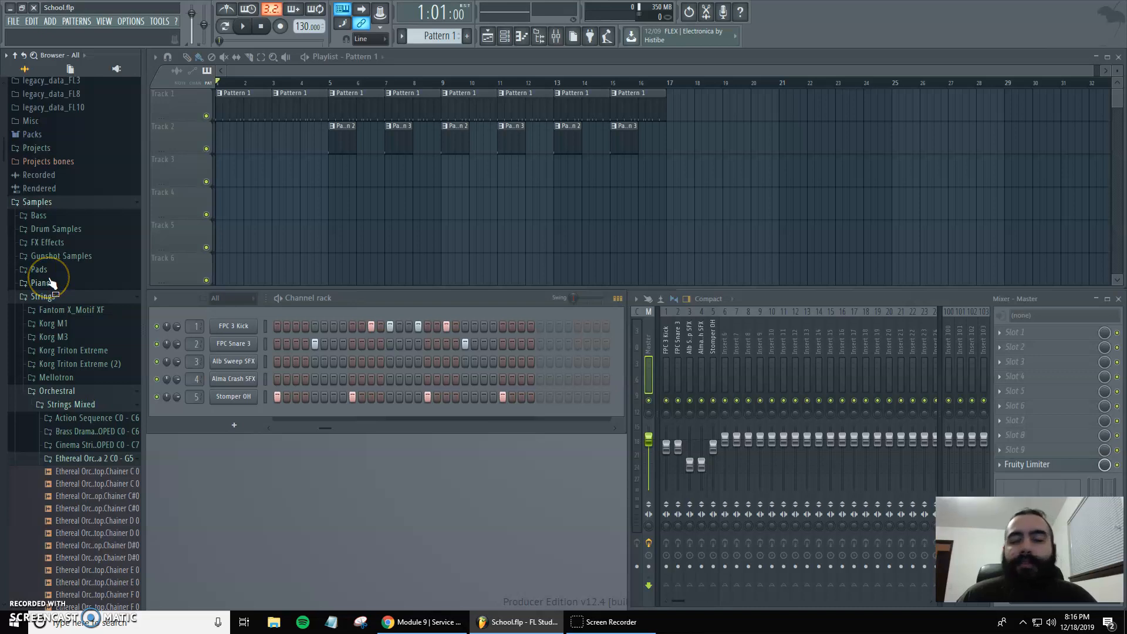
pyautogui.scroll(-4, 30, 317)
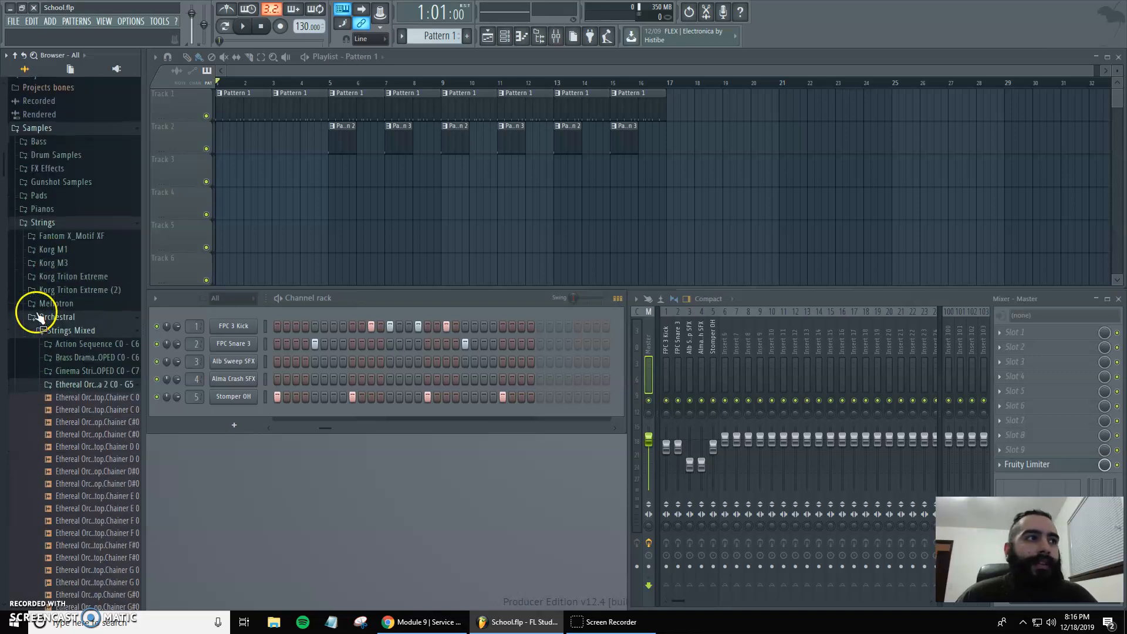
pyautogui.scroll(-3, 31, 341)
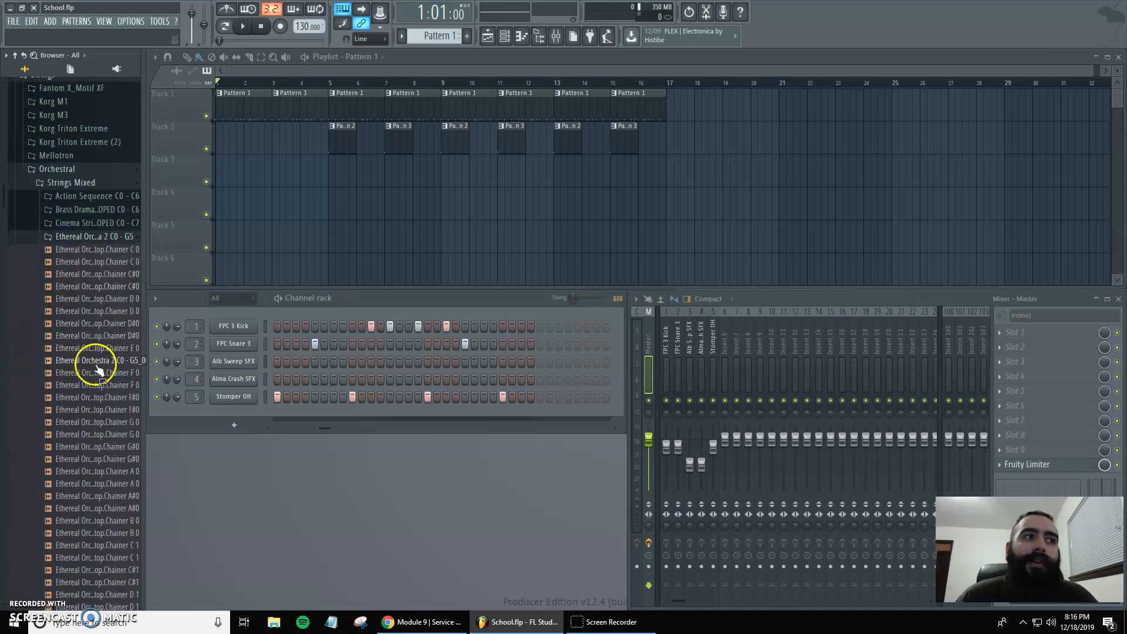
pyautogui.scroll(-4, 51, 359)
pyautogui.moveTo(70, 390); pyautogui.dragTo(93, 356)
pyautogui.scroll(-4, 93, 355)
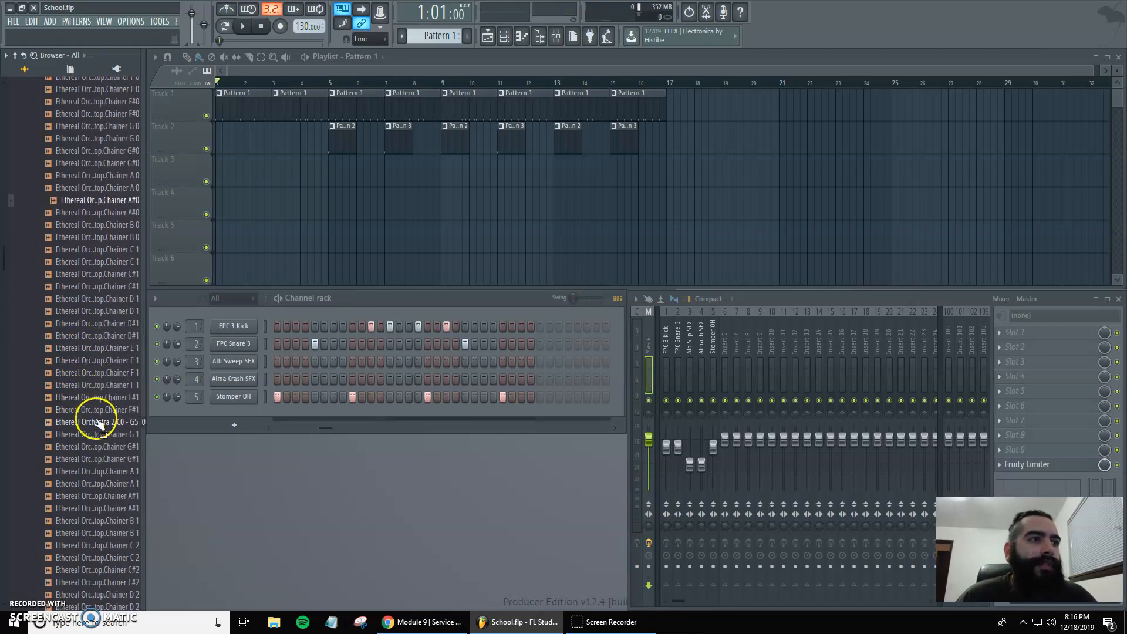
pyautogui.click(99, 423)
pyautogui.click(99, 434)
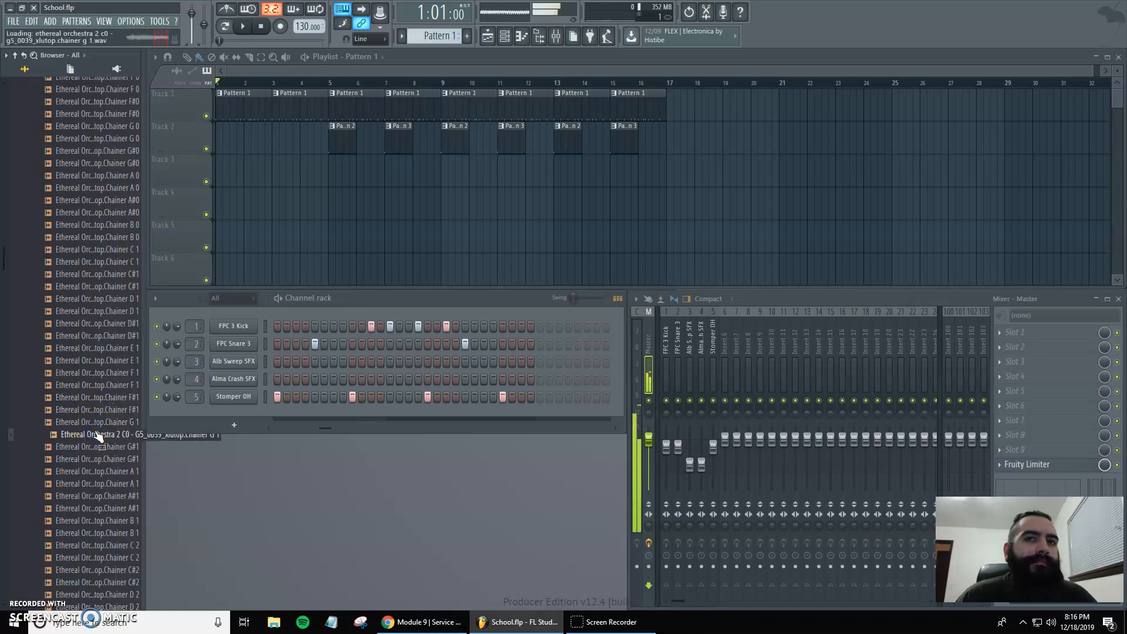
pyautogui.click(261, 28)
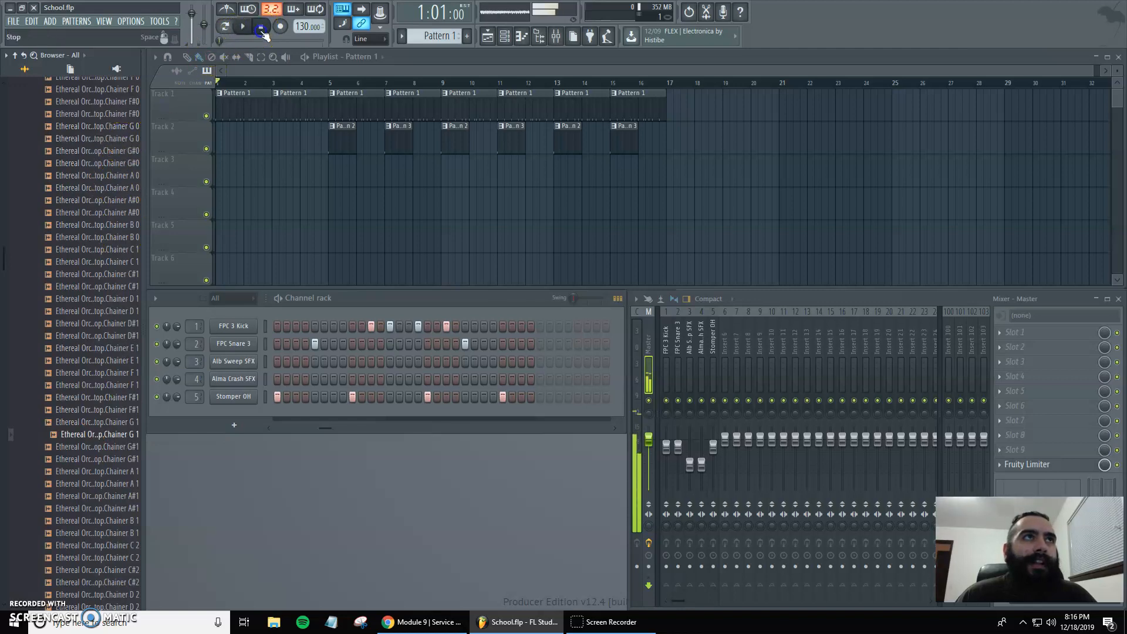
# Open the Ethereal Orchestra G 1 sample in a new channel and close its settings window.
pyautogui.rightClick(109, 436)
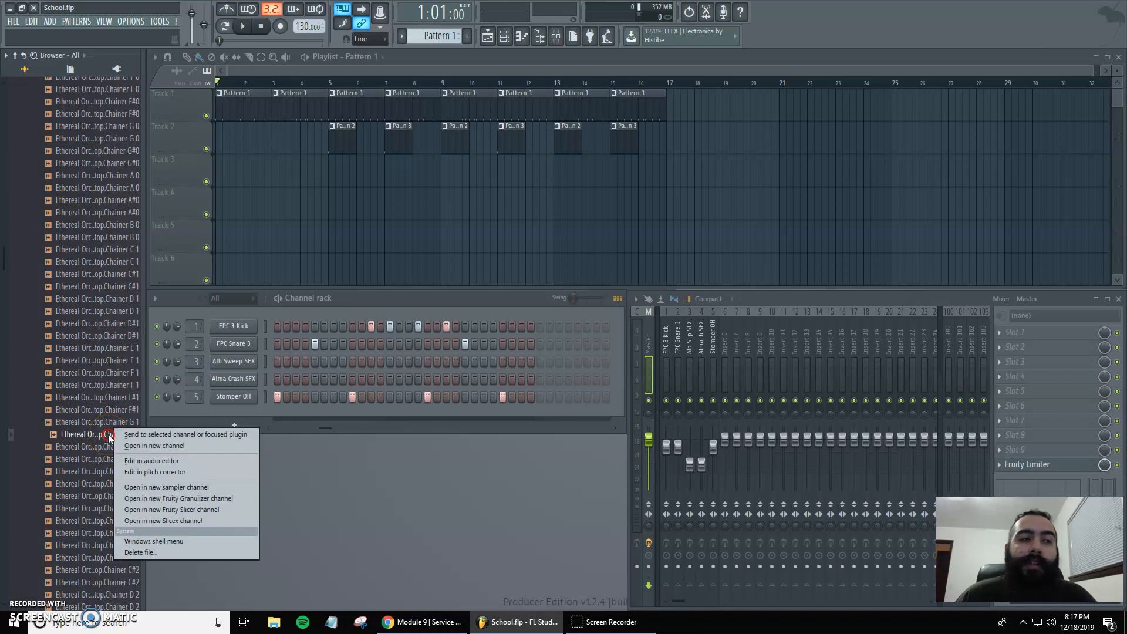
pyautogui.click(155, 446)
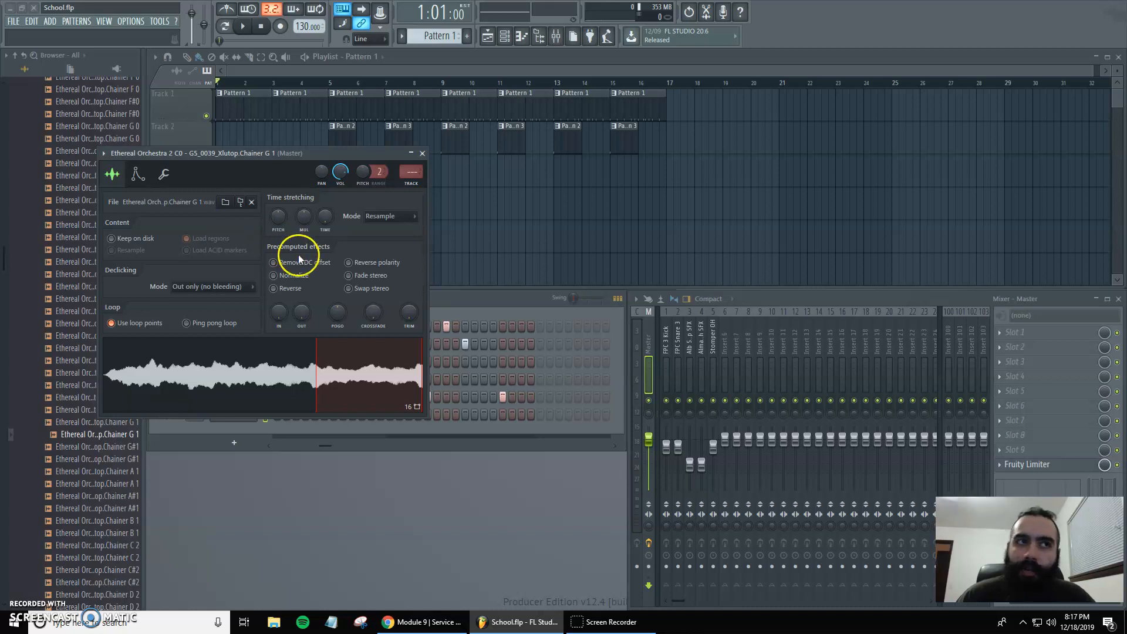
pyautogui.click(423, 154)
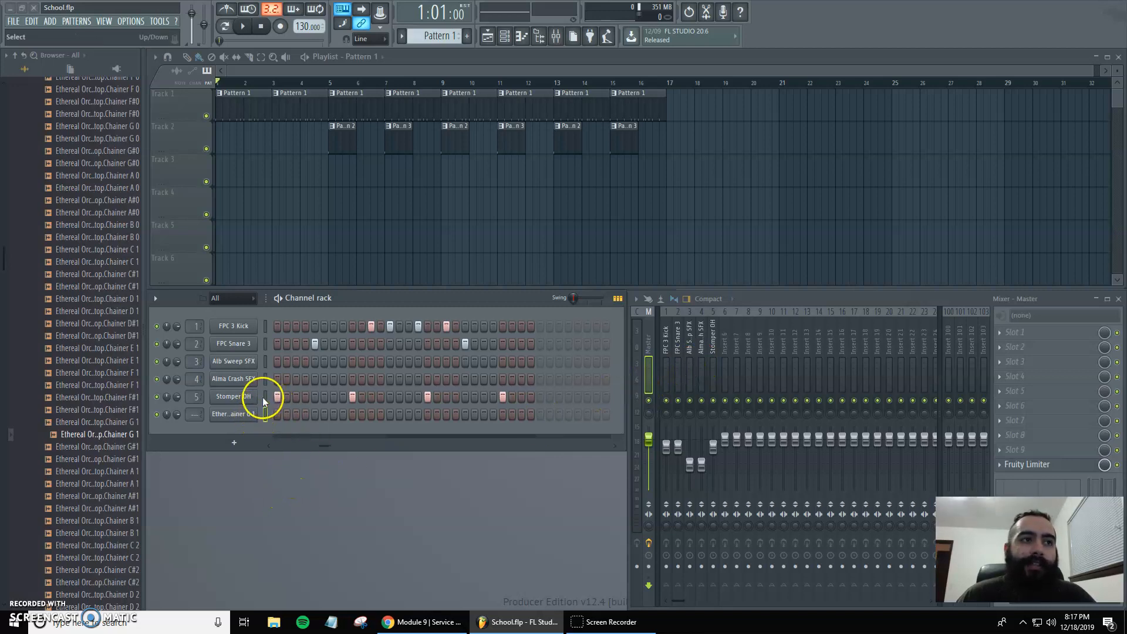
# Route only the new Ethereal Orchestra G 1 channel to mixer track Insert 6.
pyautogui.click(265, 344)
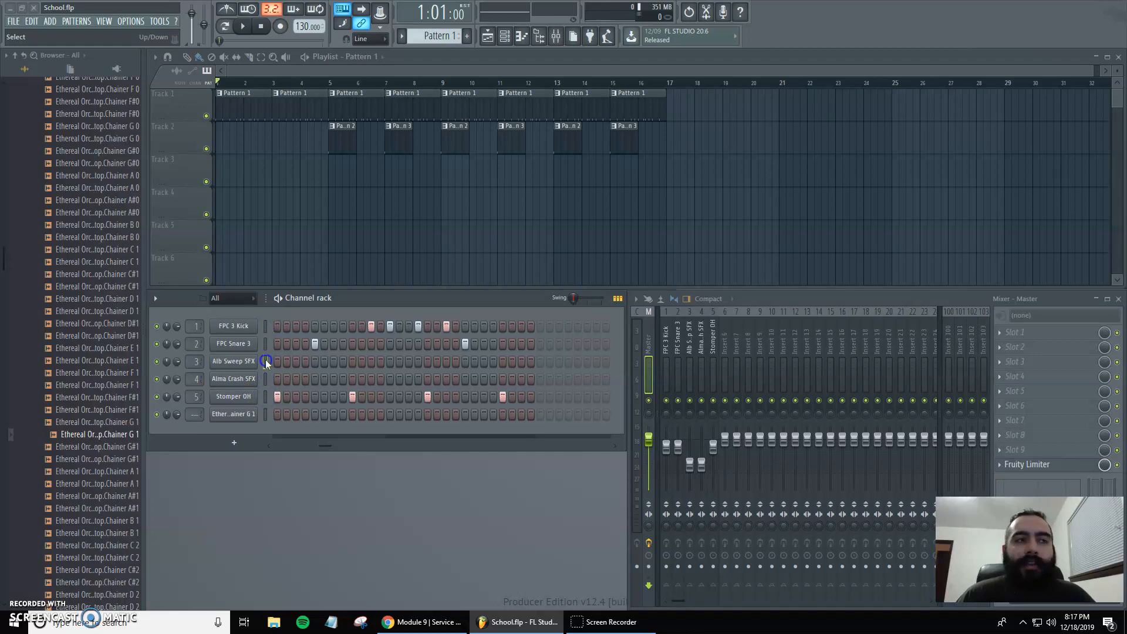
pyautogui.click(266, 415)
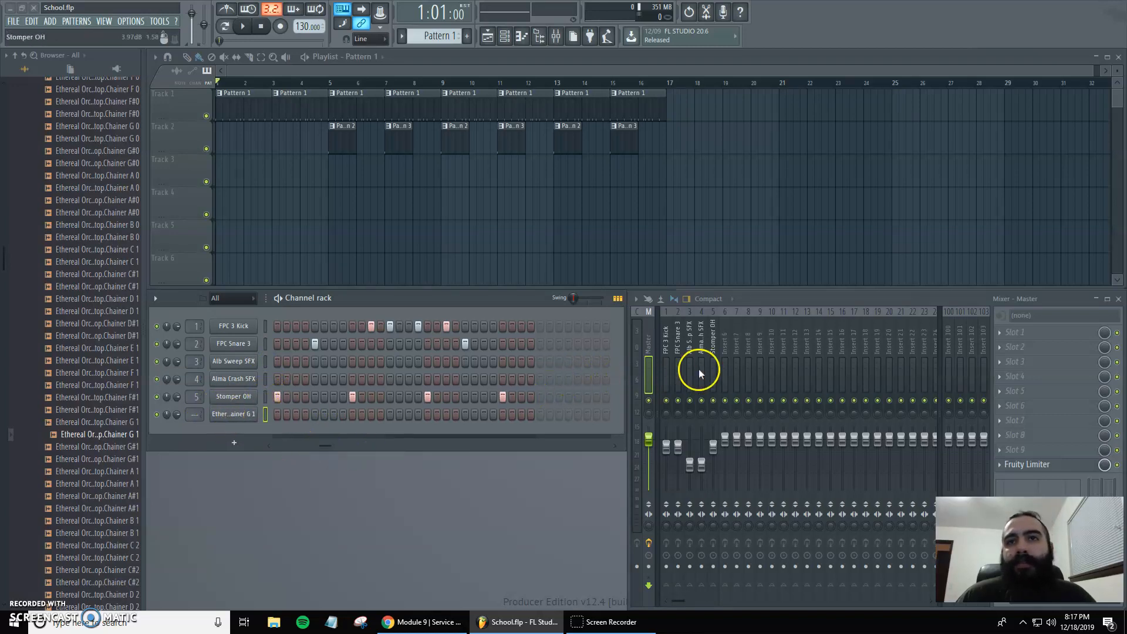
pyautogui.rightClick(723, 339)
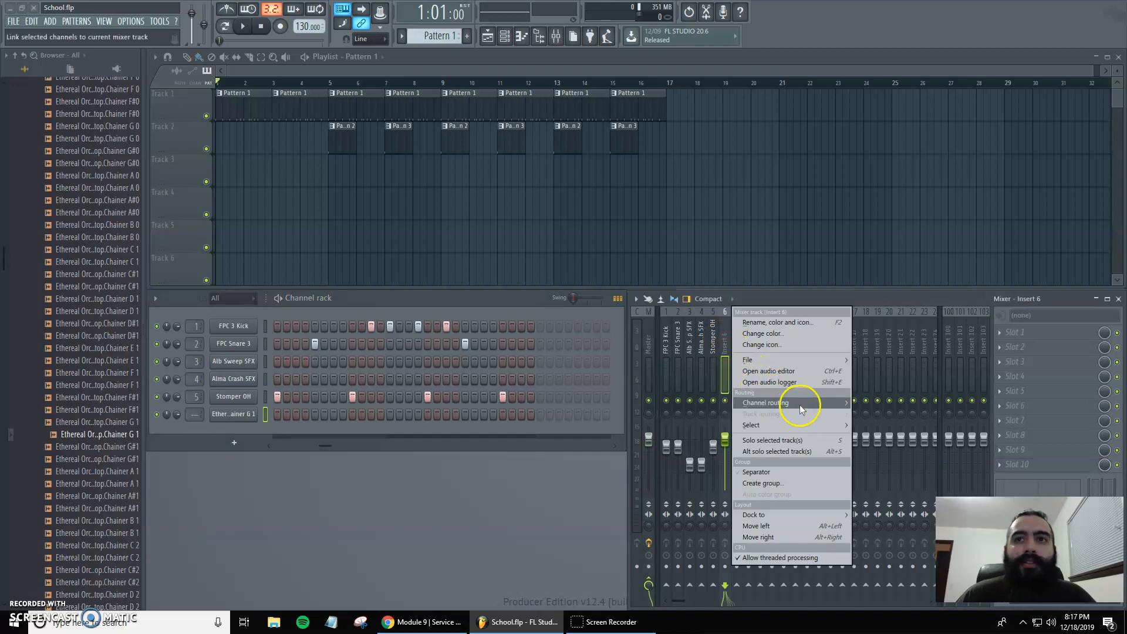
pyautogui.moveTo(804, 402)
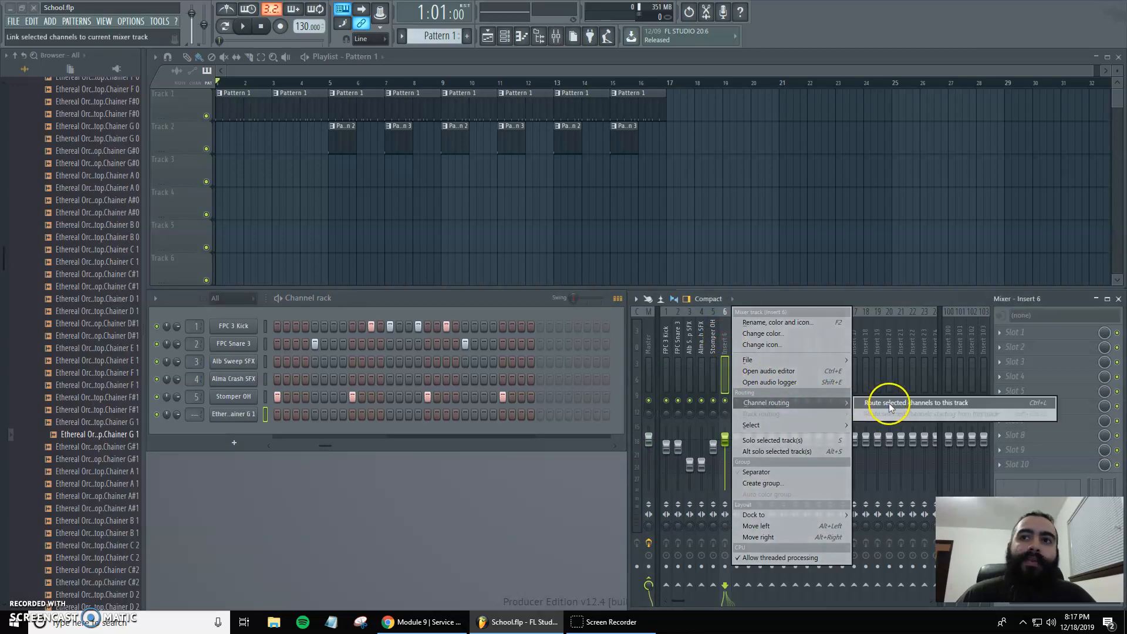
pyautogui.click(925, 403)
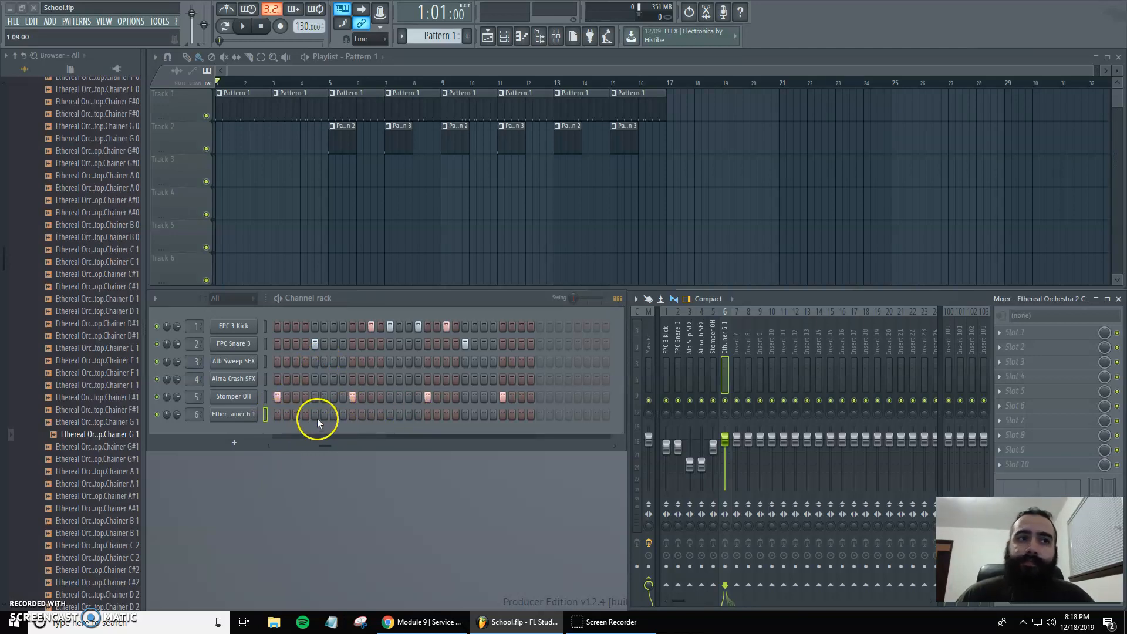
# Switch to Pattern 4 and enable steps 1, 5, 7 and 10 on the Ethereal Orchestra channel.
pyautogui.click(296, 414)
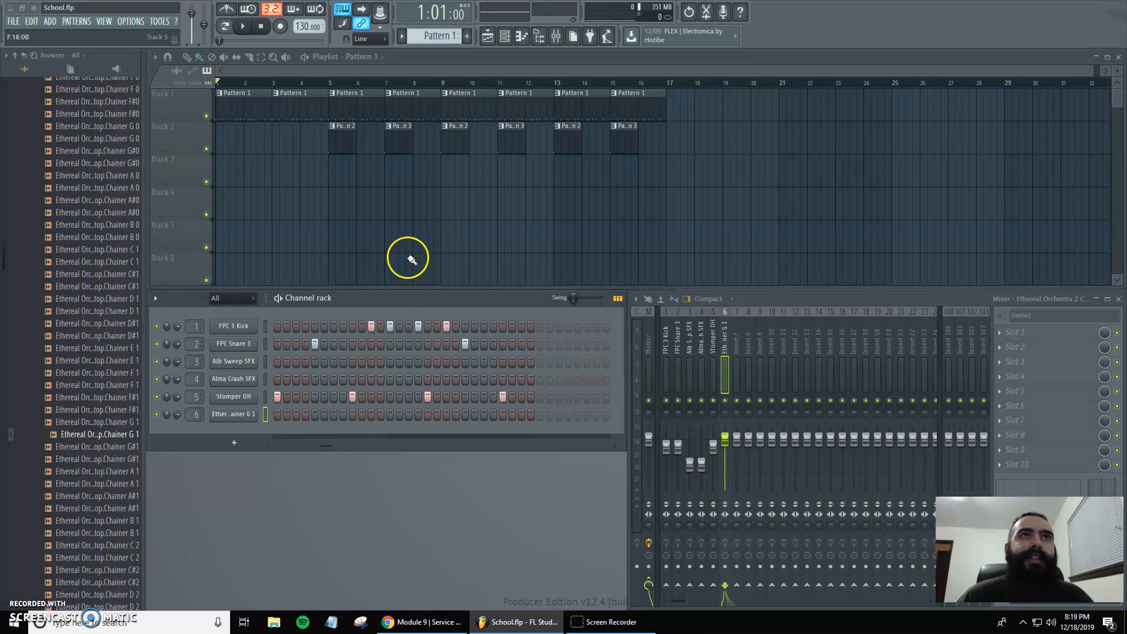
pyautogui.scroll(-2, 443, 42)
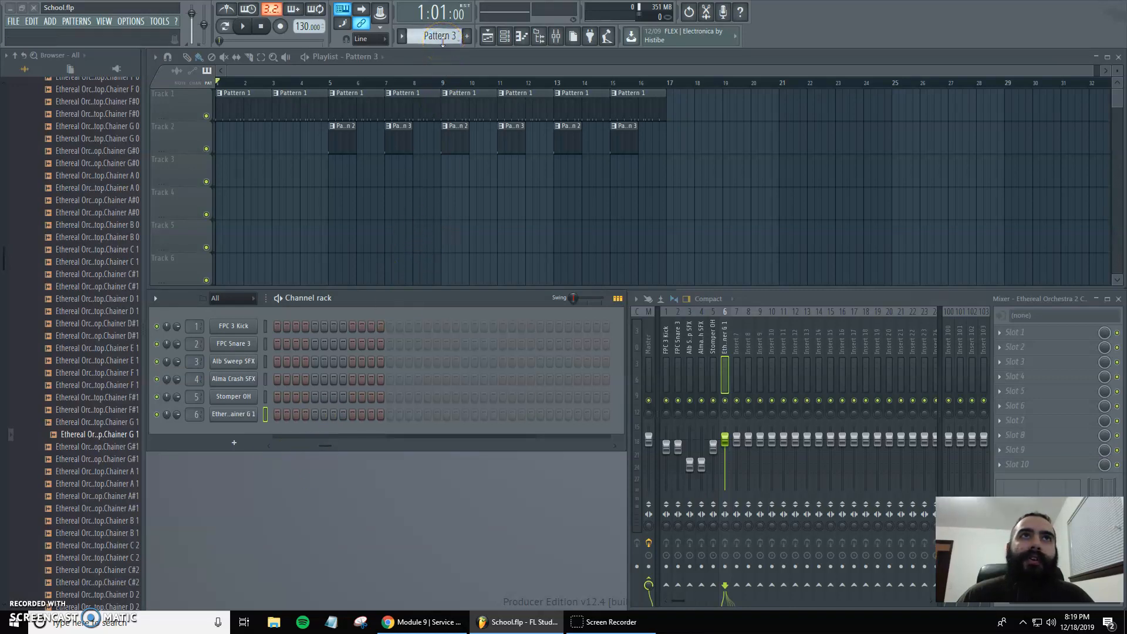
pyautogui.click(277, 415)
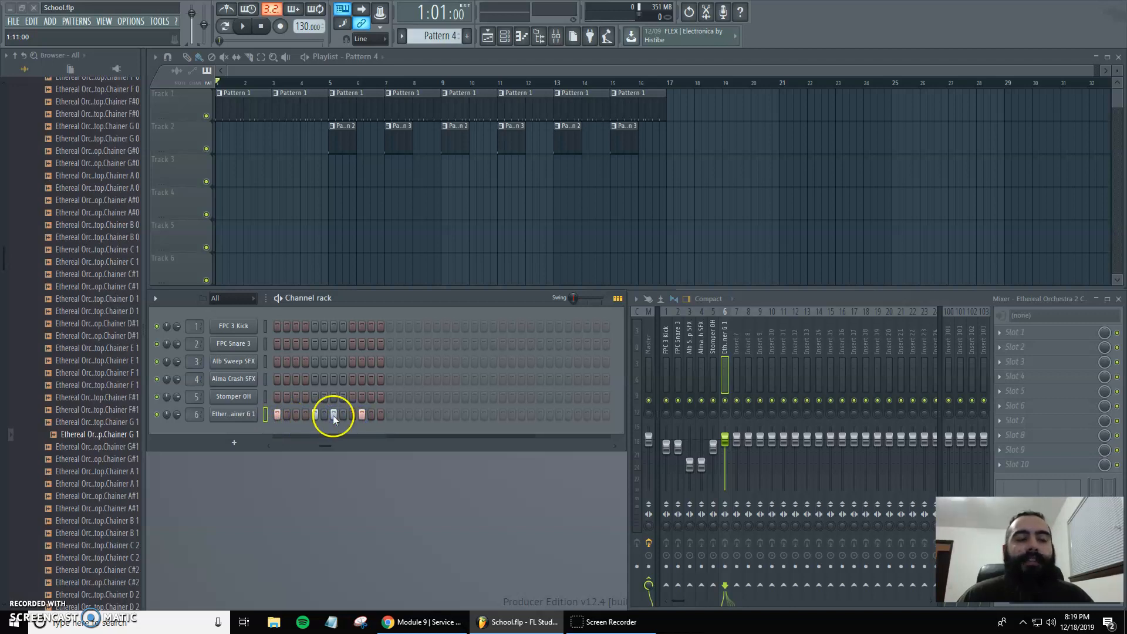
# Play Pattern 4 in pattern mode, stop it, and clear all steps from the Ethereal Orchestra channel.
pyautogui.click(224, 26)
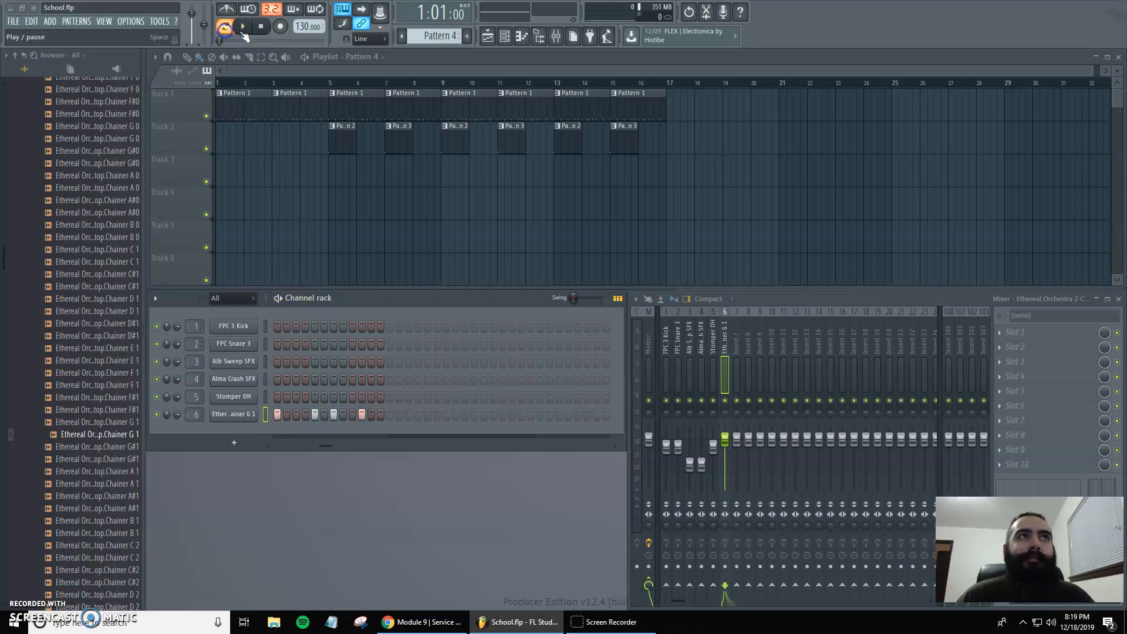
pyautogui.click(243, 27)
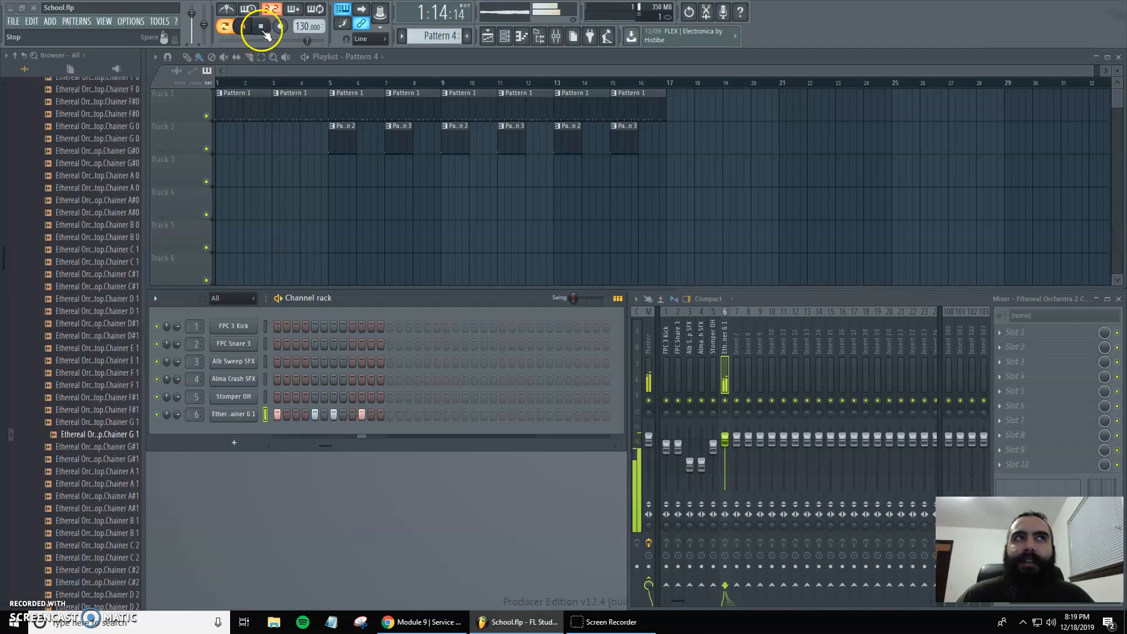
pyautogui.click(262, 29)
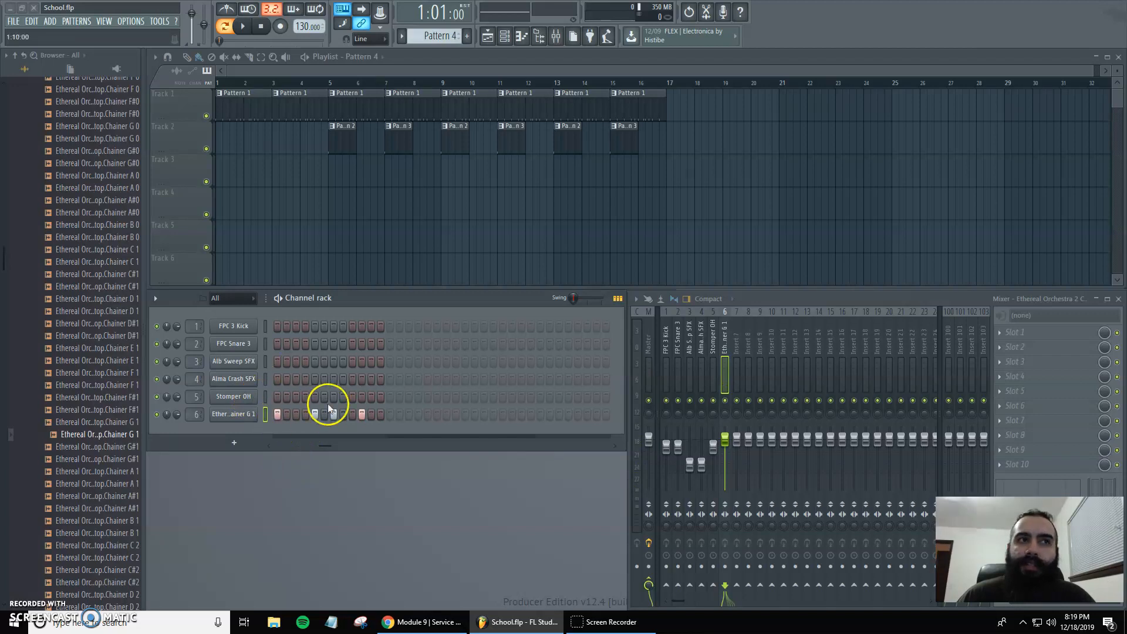
pyautogui.click(278, 415)
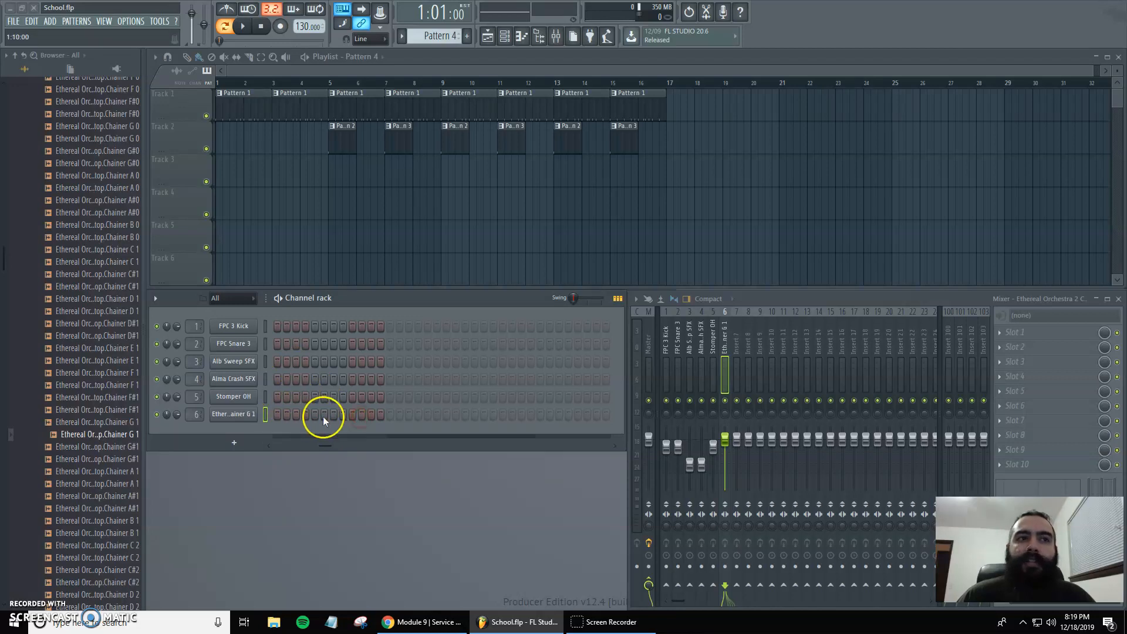
# Open the piano roll for the Ethereal Orchestra channel and audition C4 and a slightly higher key.
pyautogui.click(236, 423)
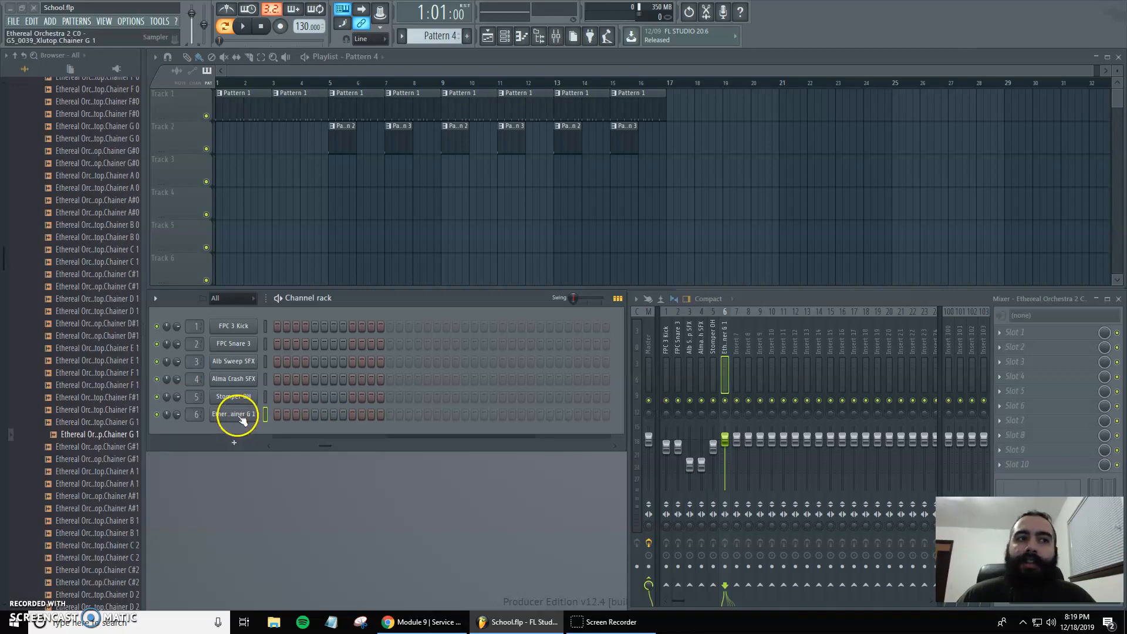
pyautogui.rightClick(237, 416)
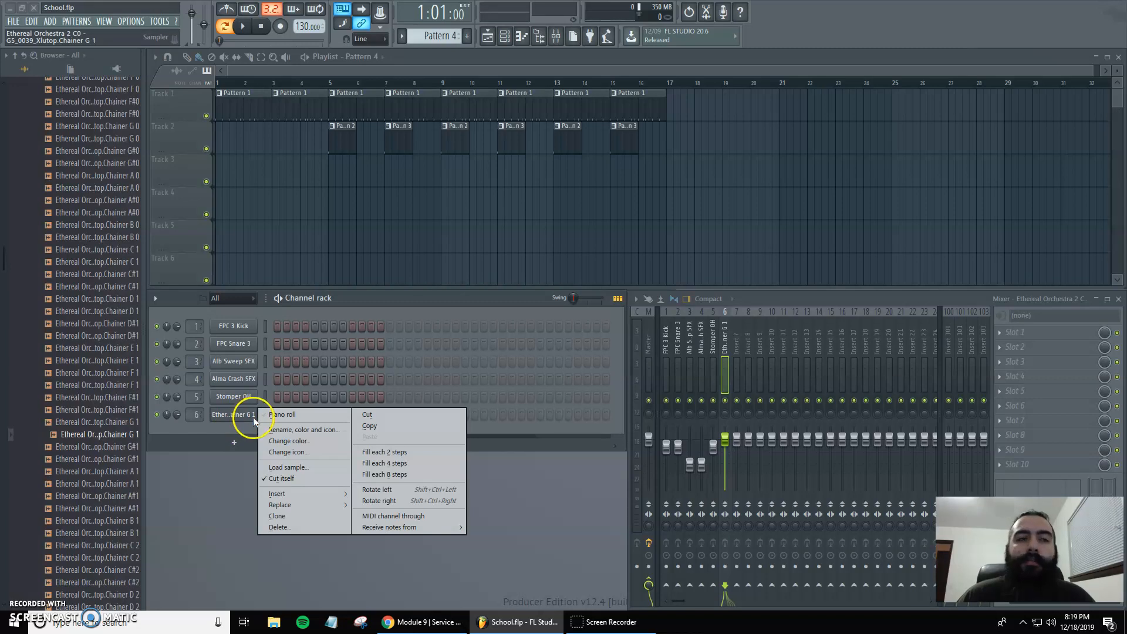
pyautogui.click(301, 414)
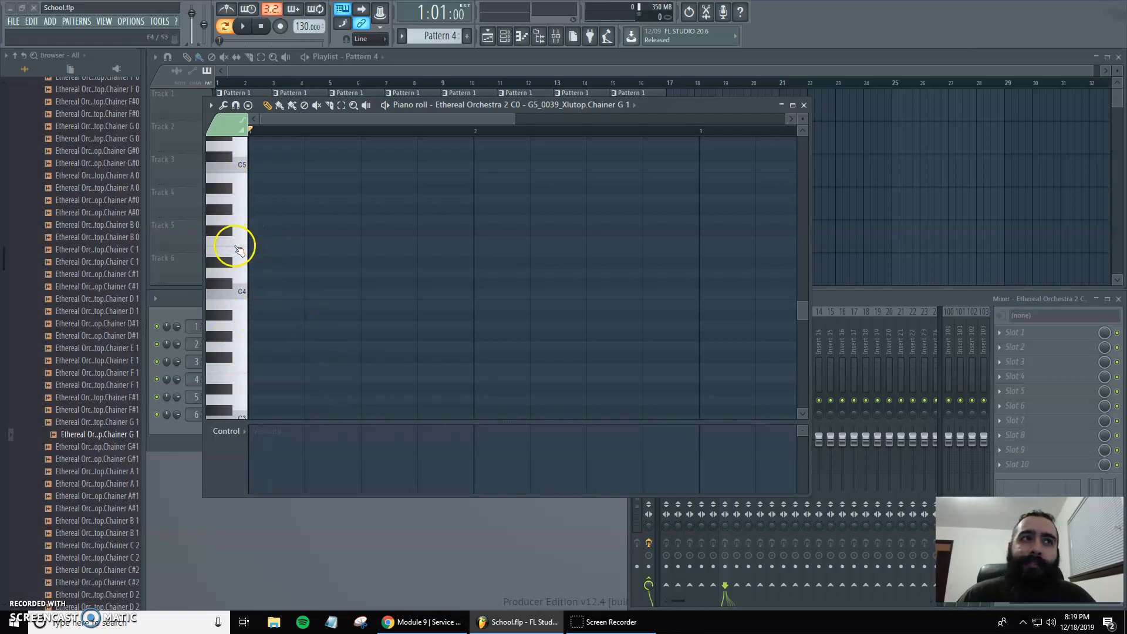
pyautogui.click(239, 292)
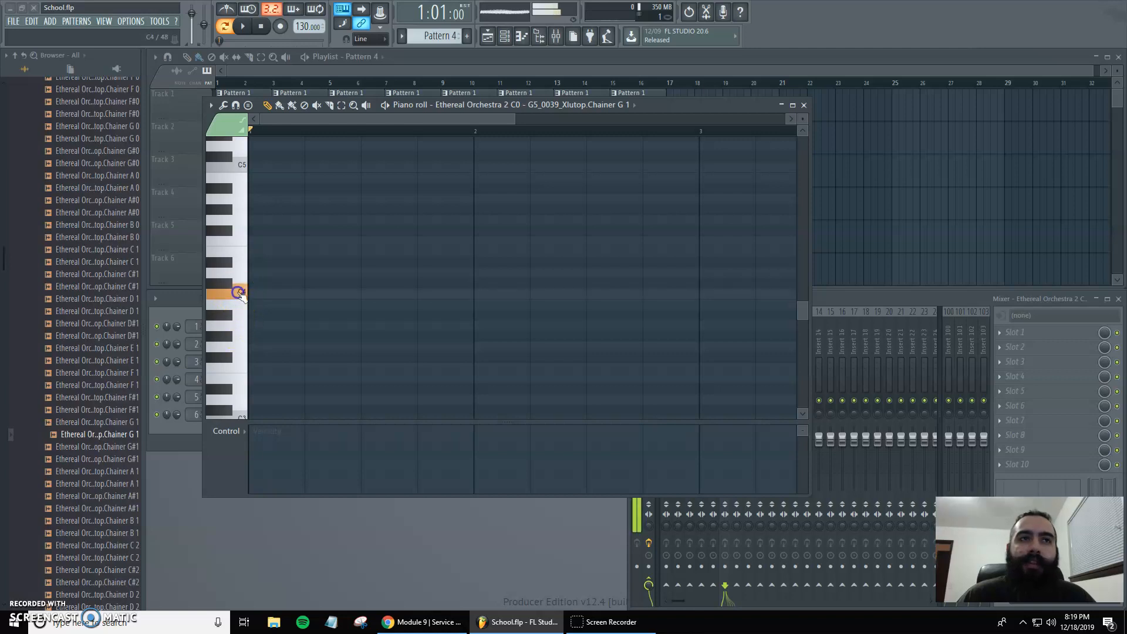
pyautogui.click(238, 260)
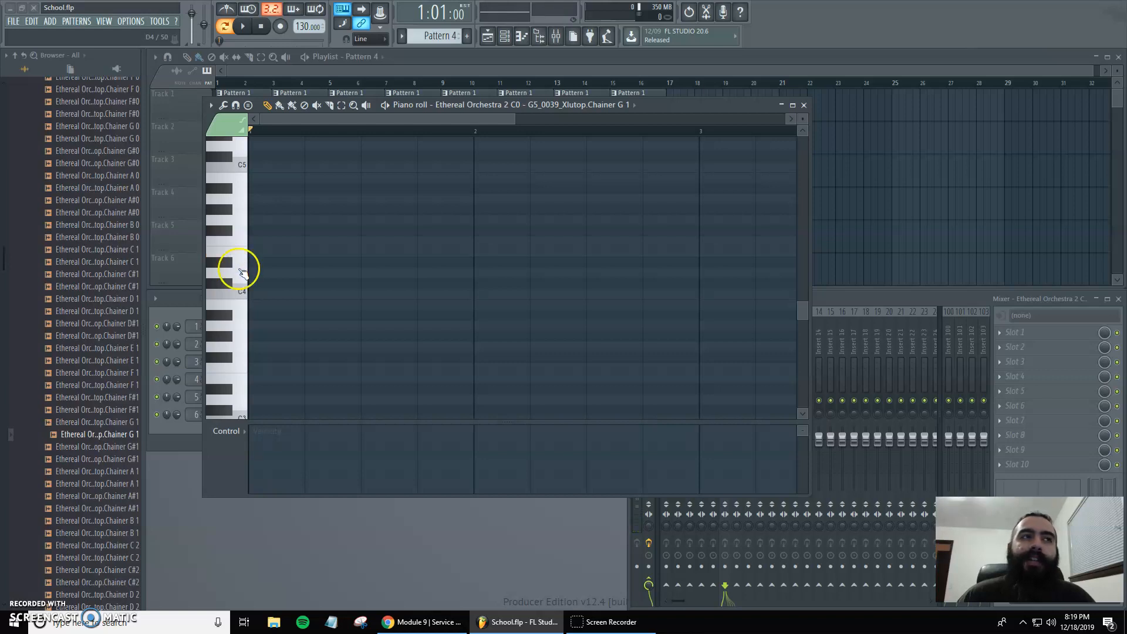
# Audition several higher keys between F4 and C5 on the piano roll keyboard.
pyautogui.click(240, 239)
pyautogui.click(237, 169)
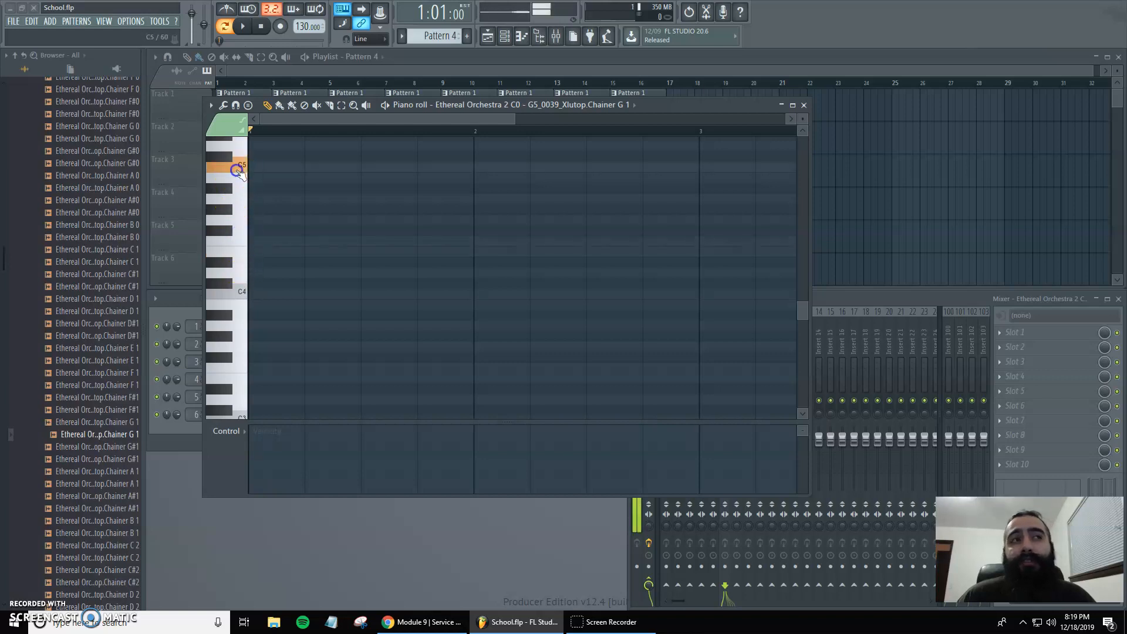
pyautogui.click(235, 218)
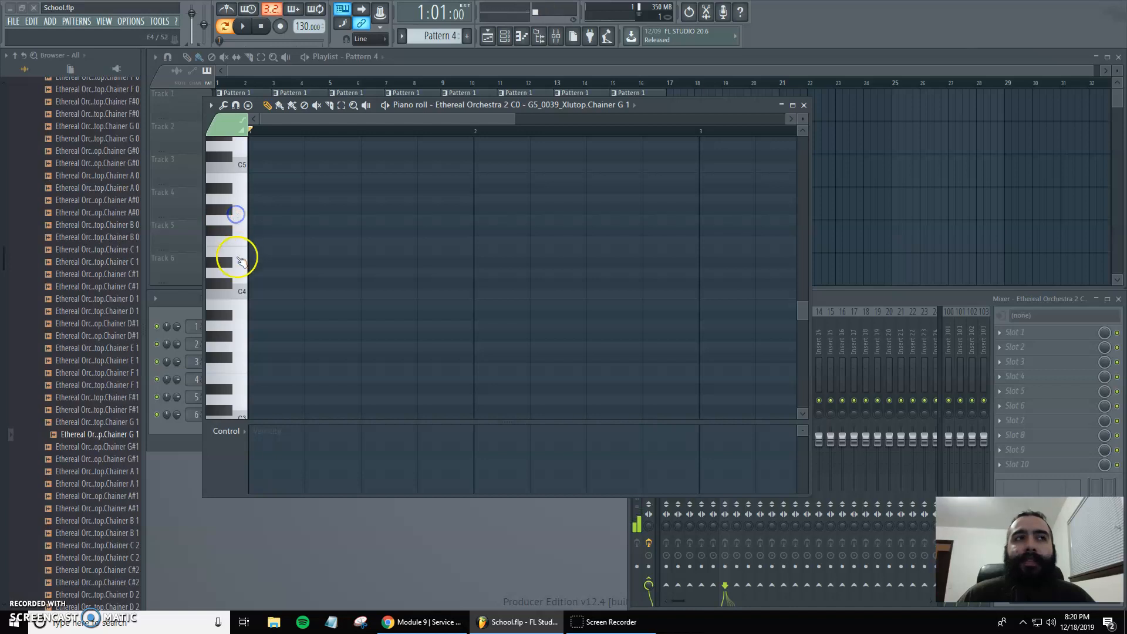
# Draw a C4 note at the start of Pattern 4 and shorten it to a single step.
pyautogui.click(253, 296)
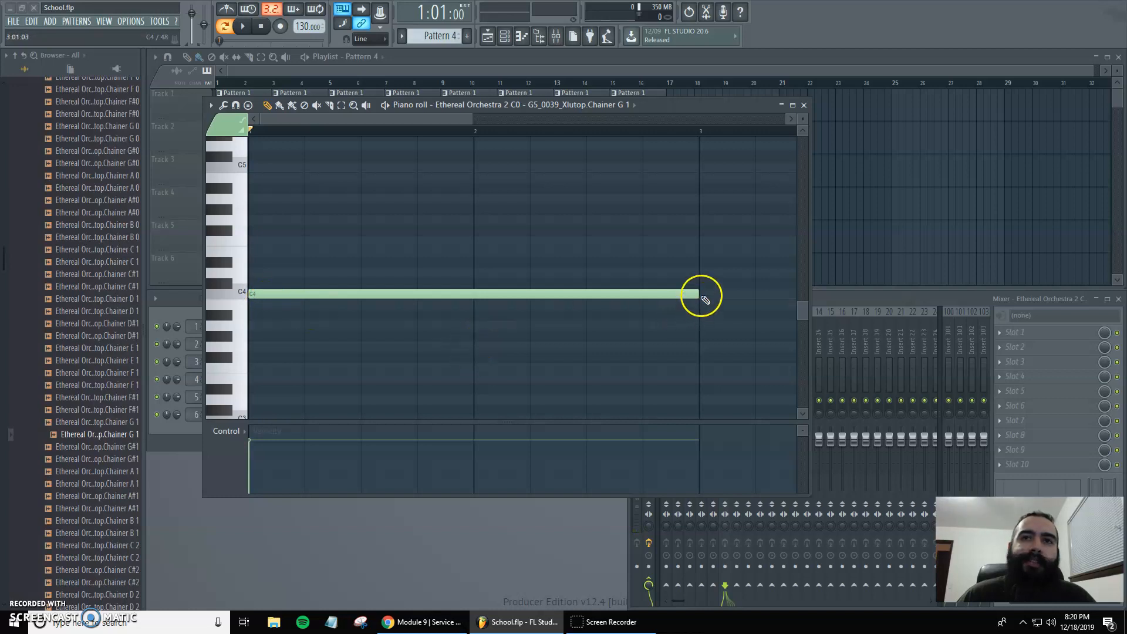
pyautogui.moveTo(698, 294); pyautogui.dragTo(367, 306)
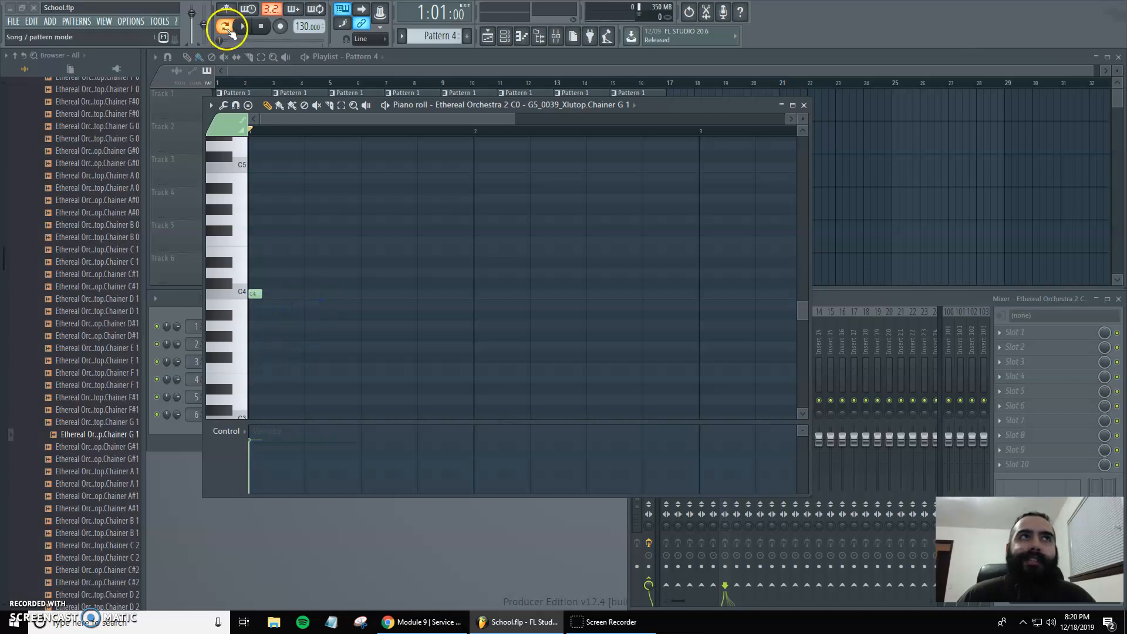
# Play Pattern 4 with the short C4 note, try a second C4 note on beat 2, and delete that second note.
pyautogui.click(242, 26)
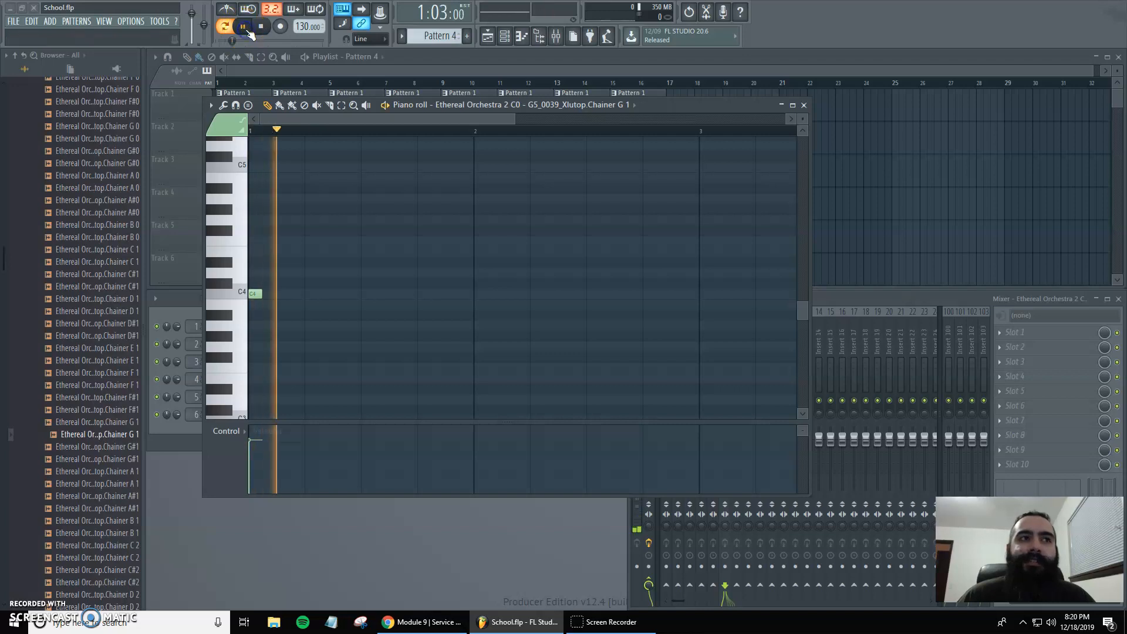
pyautogui.click(261, 26)
pyautogui.click(312, 294)
pyautogui.click(243, 26)
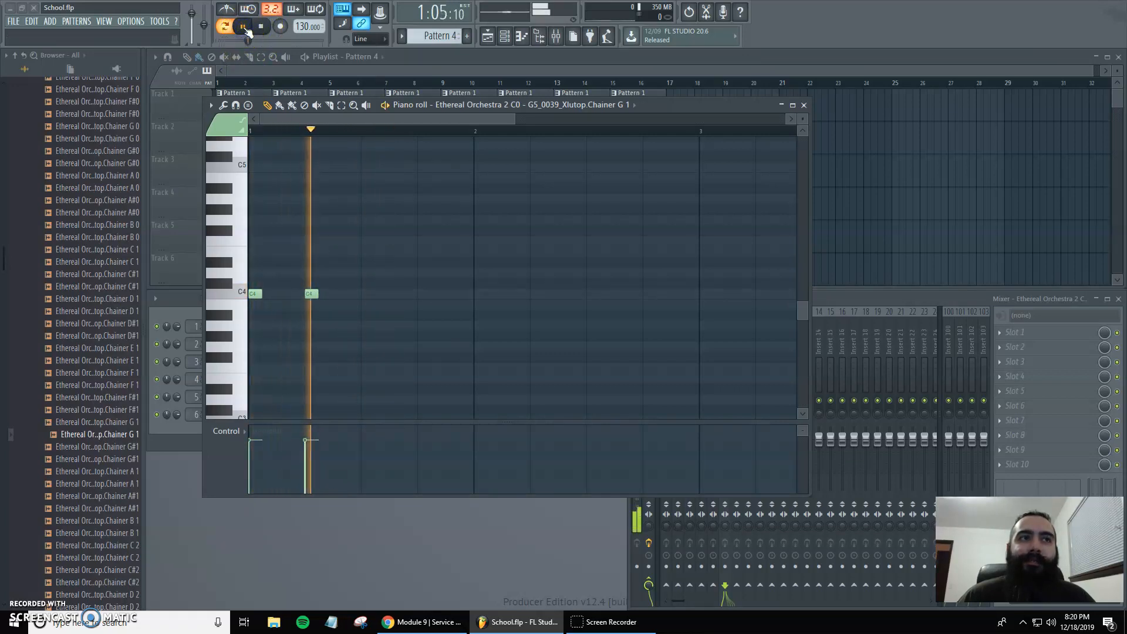
pyautogui.click(262, 28)
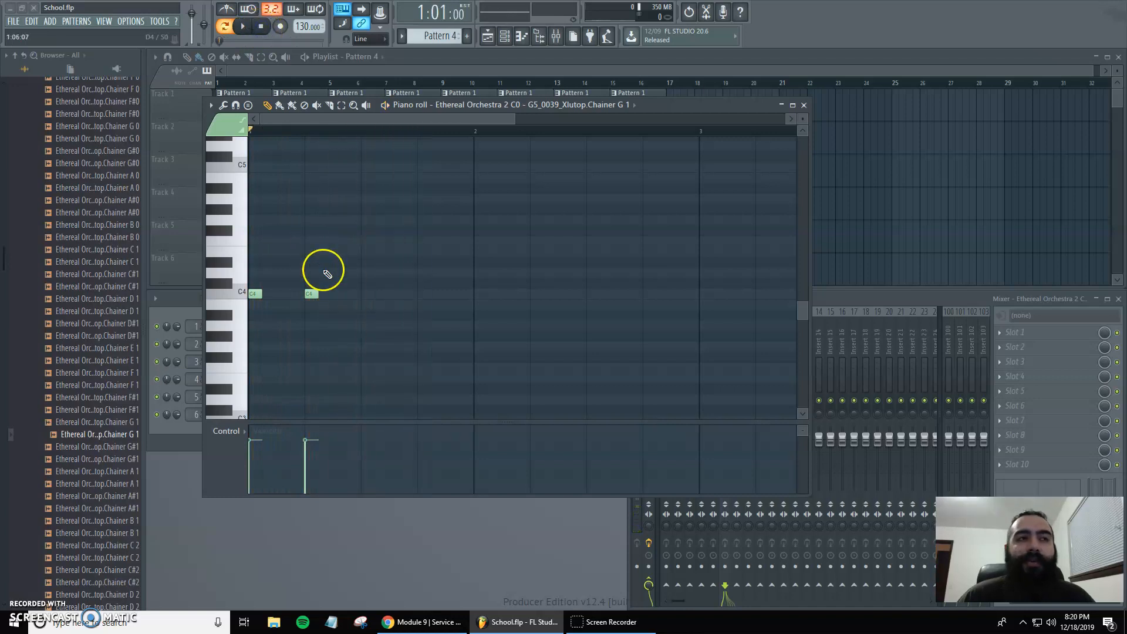
pyautogui.rightClick(312, 293)
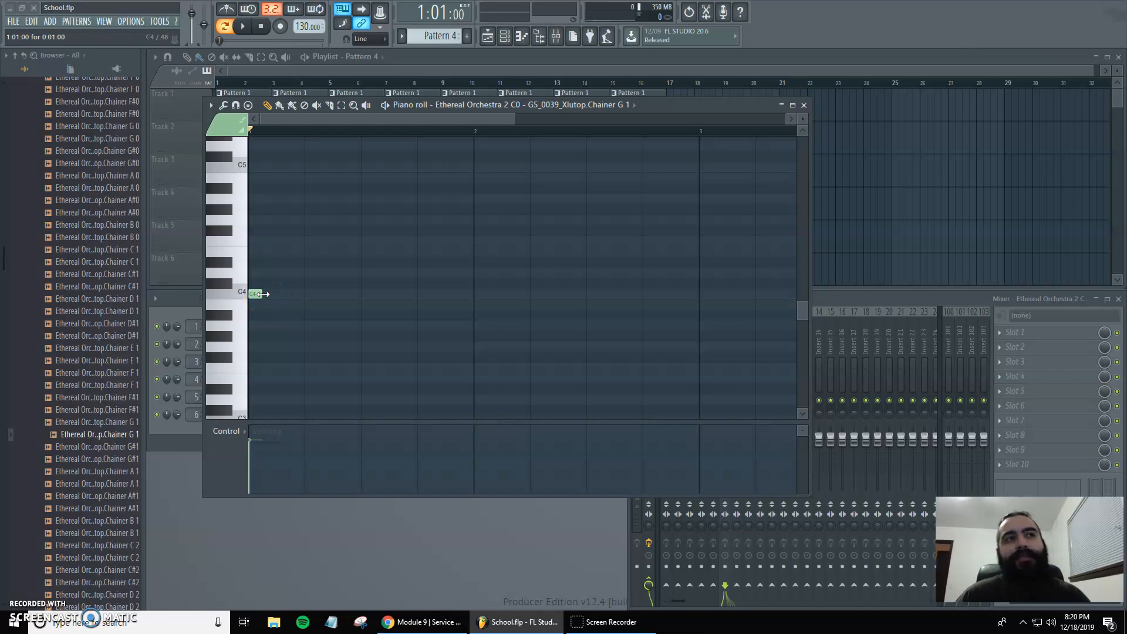
# Lengthen the C4 note to two full bars, ending at bar 3, and play Pattern 4 to hear it.
pyautogui.moveTo(258, 295); pyautogui.dragTo(261, 293)
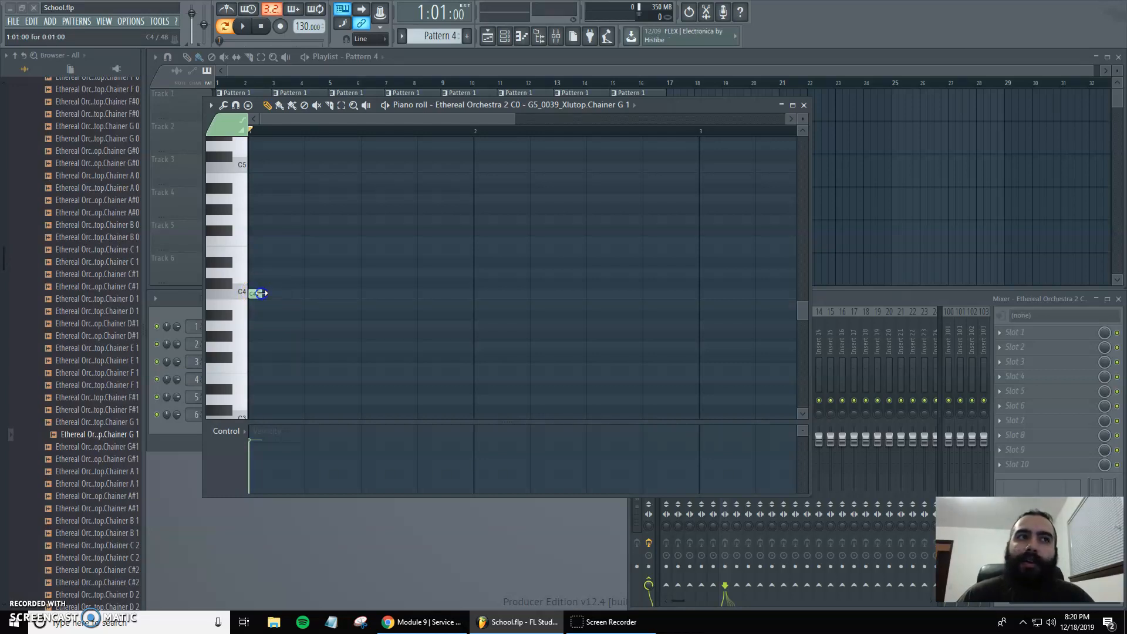
pyautogui.moveTo(417, 299); pyautogui.dragTo(648, 300)
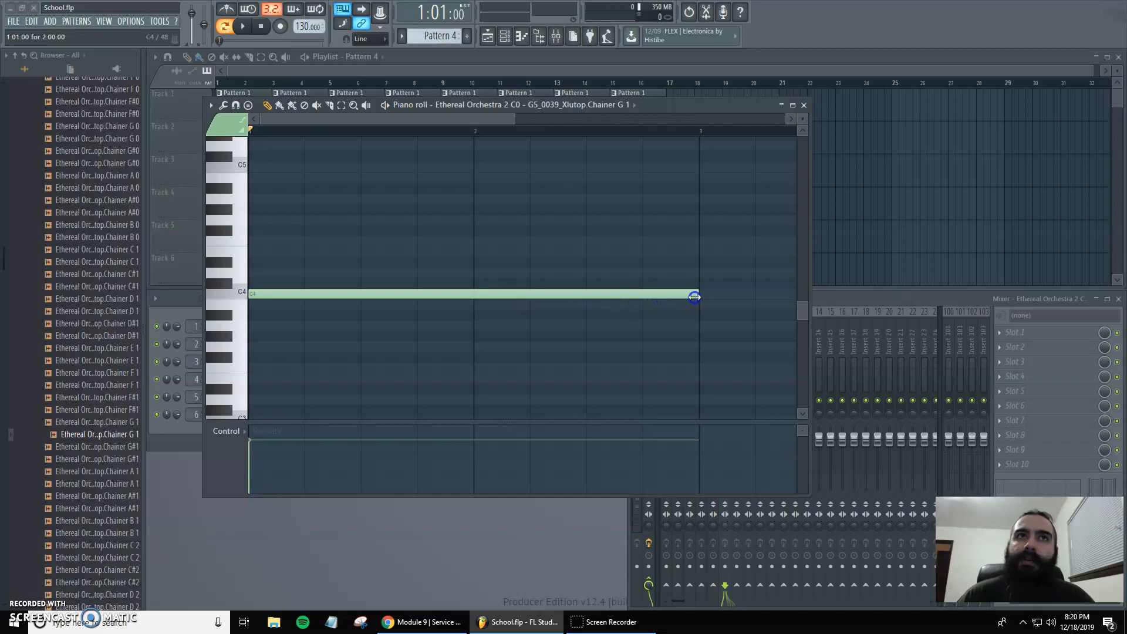
pyautogui.click(243, 26)
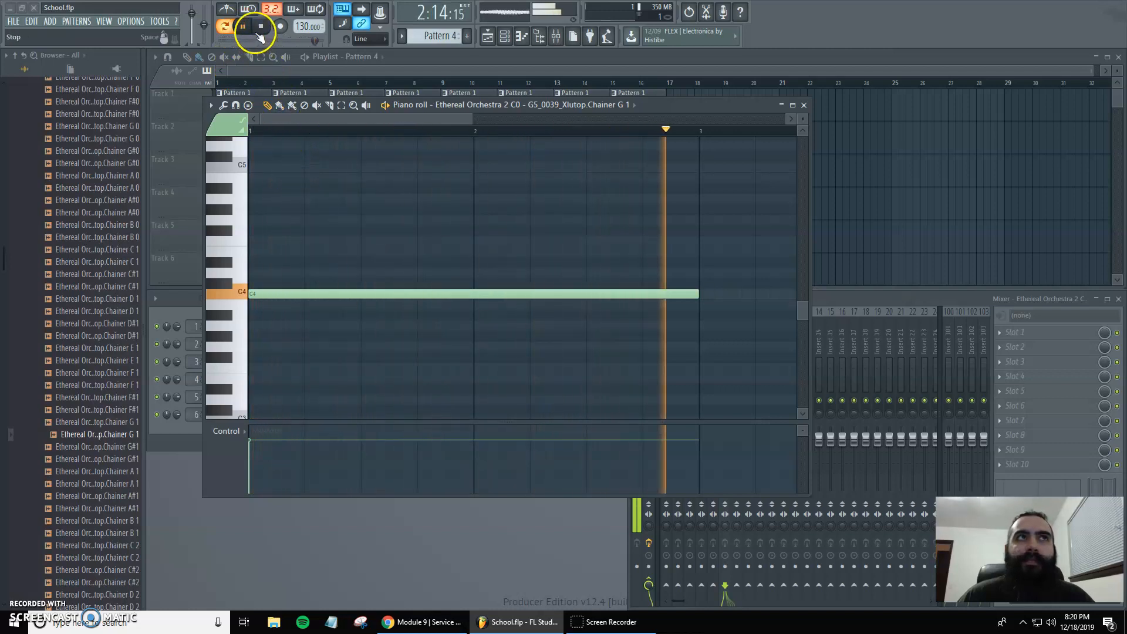
pyautogui.click(261, 29)
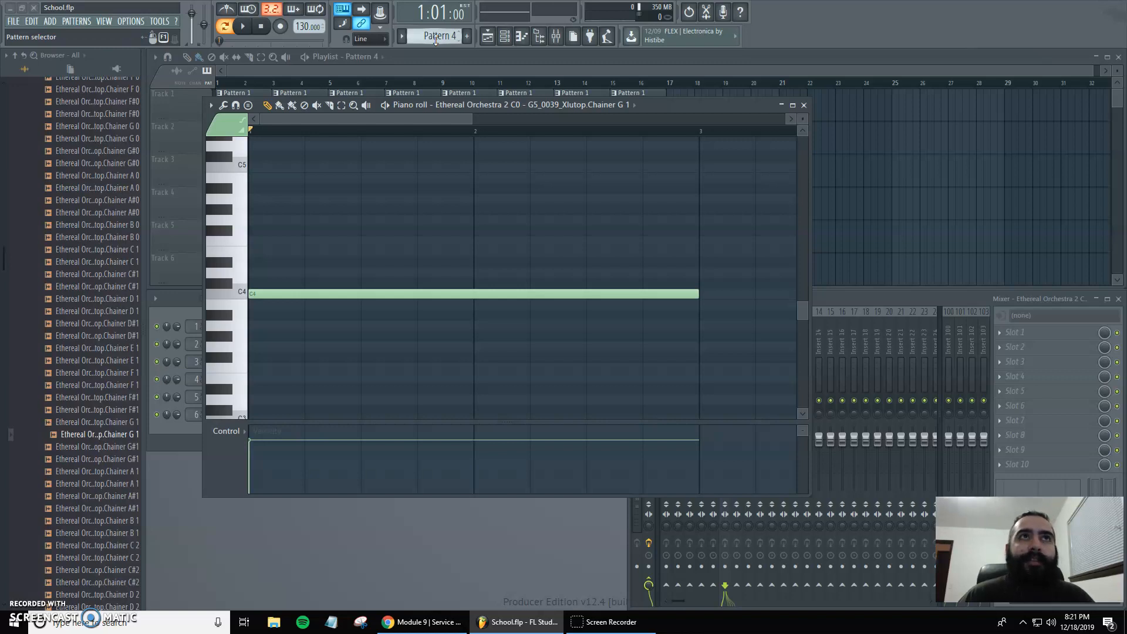
# Switch to Pattern 5, draw a two-bar F4 note from bar 1, audition F4, and close the piano roll.
pyautogui.scroll(-1, 435, 40)
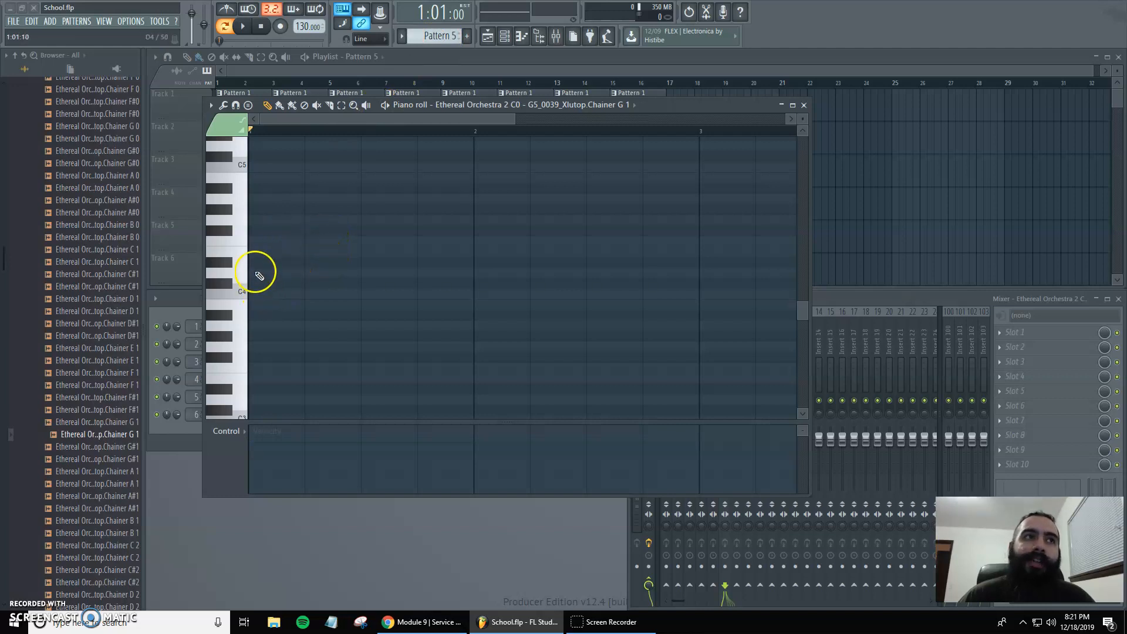
pyautogui.click(253, 242)
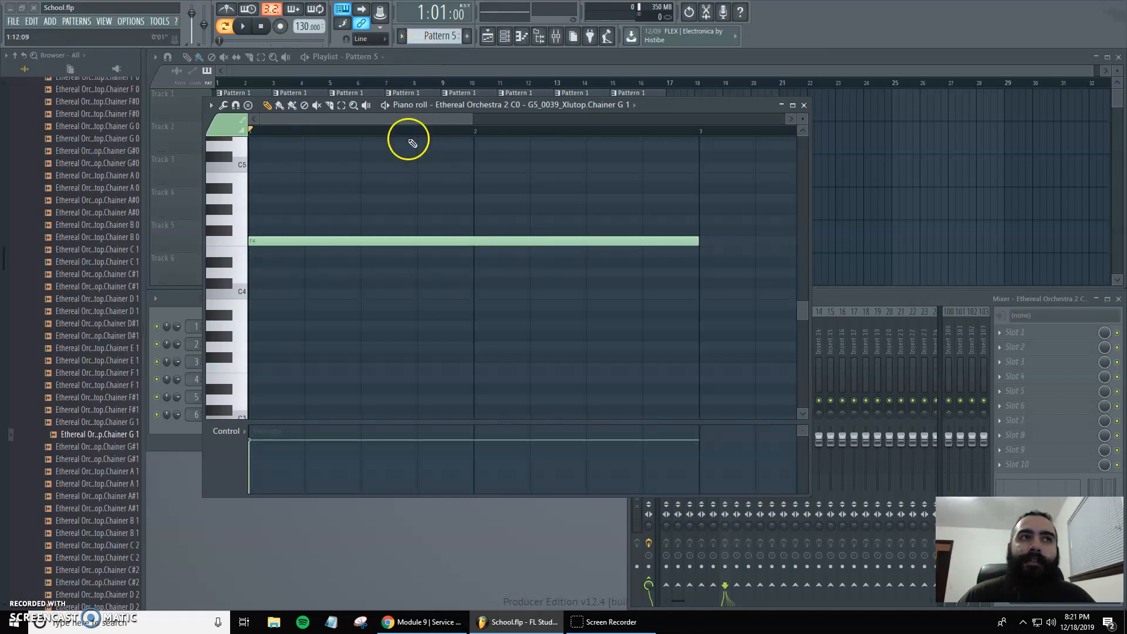
pyautogui.click(235, 242)
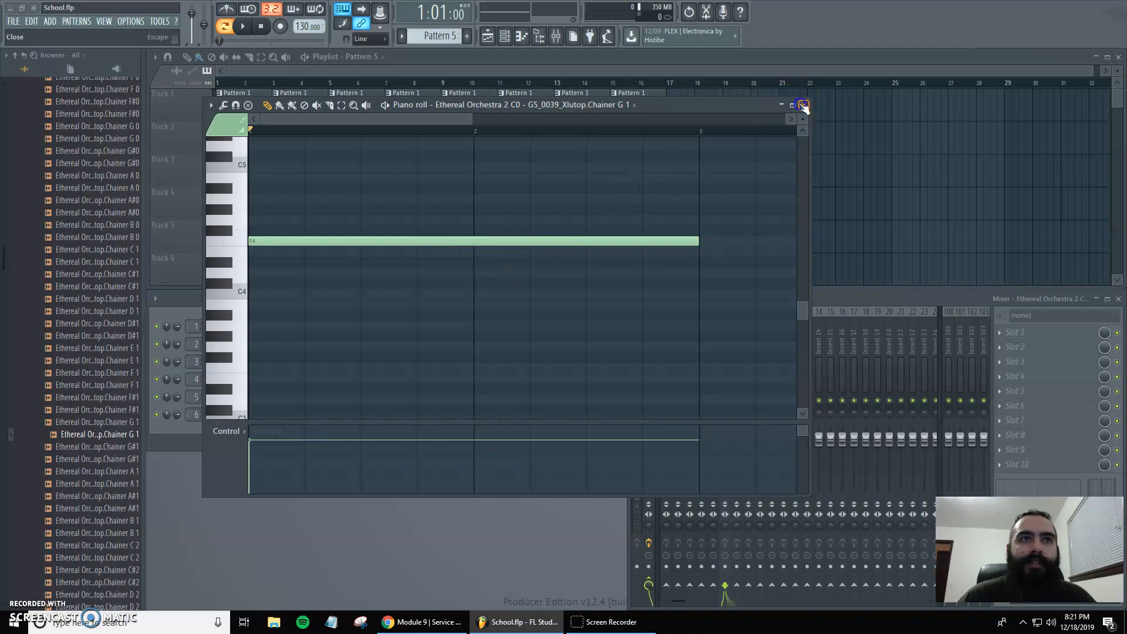
pyautogui.click(803, 105)
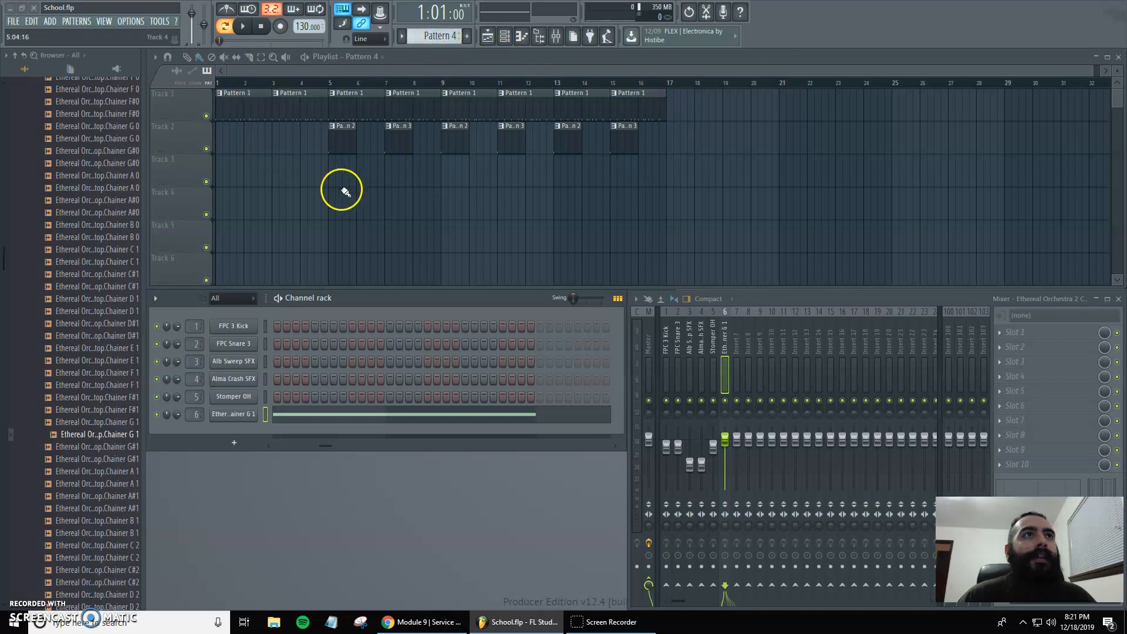
# Place Pattern 4 at bars 9 and 13 and Pattern 5 at bars 11 and 15 on playlist Track 3.
pyautogui.click(445, 172)
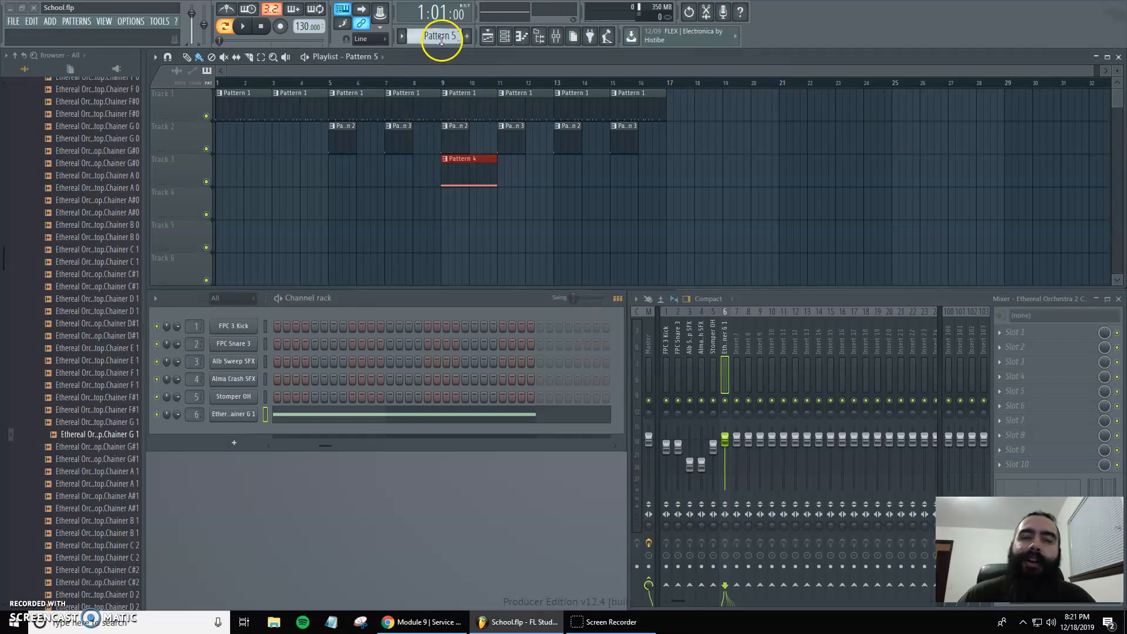
pyautogui.click(503, 170)
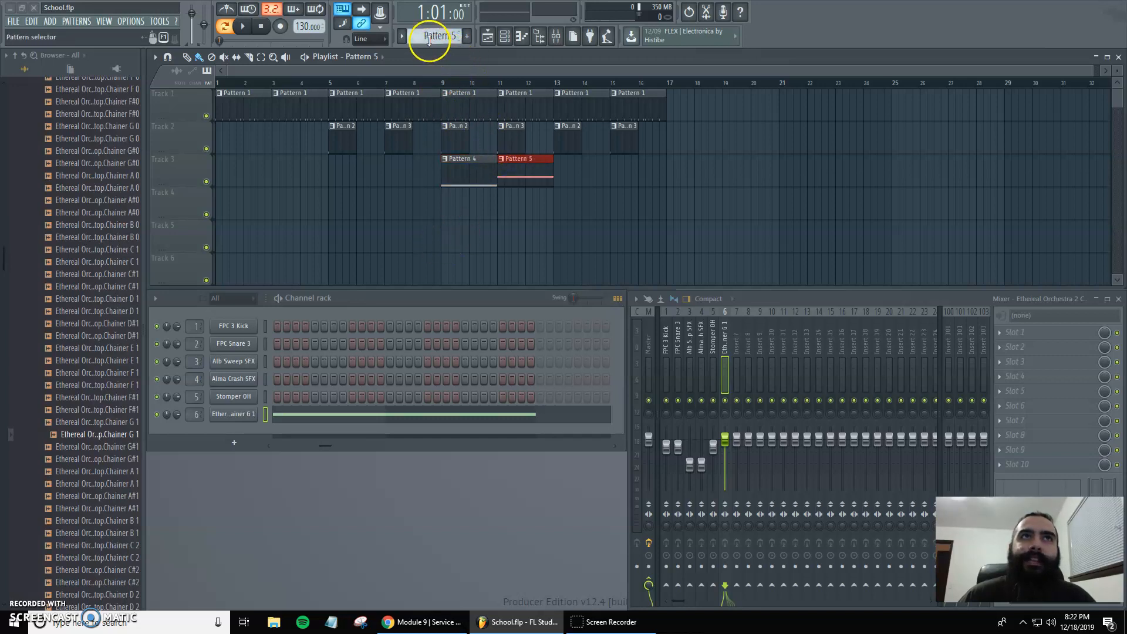
pyautogui.click(457, 168)
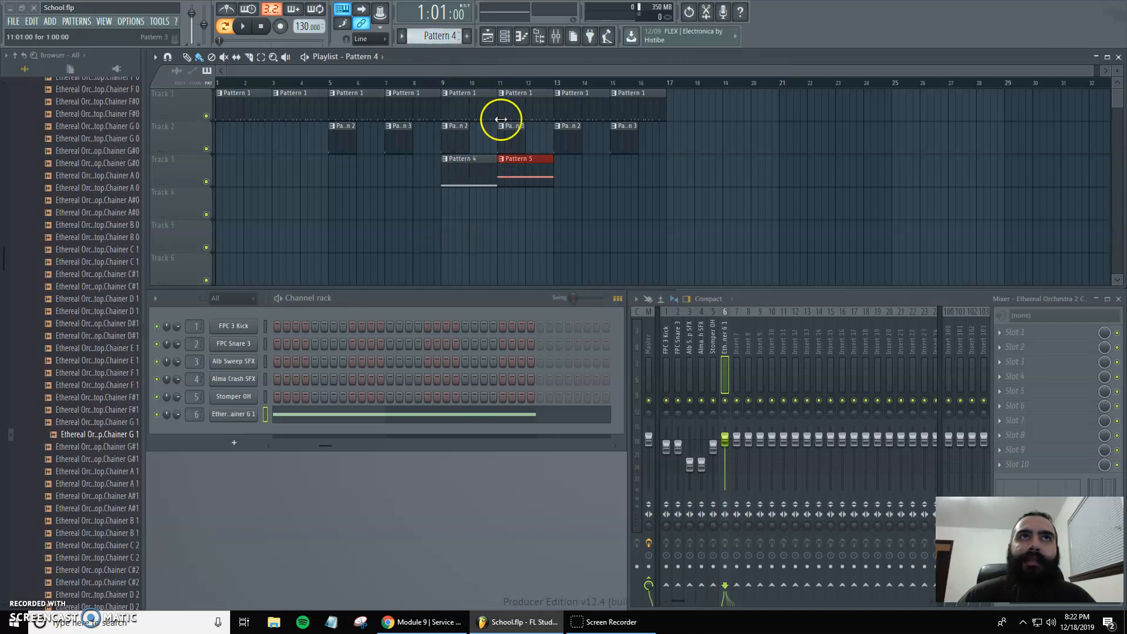
pyautogui.click(559, 172)
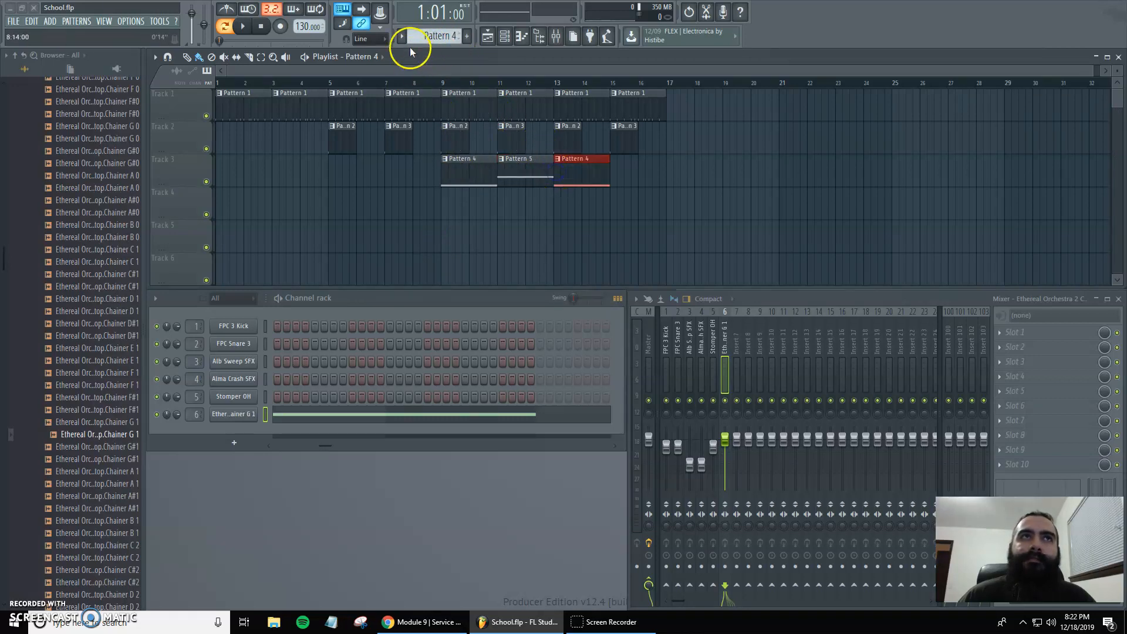
pyautogui.scroll(1, 423, 36)
pyautogui.click(614, 172)
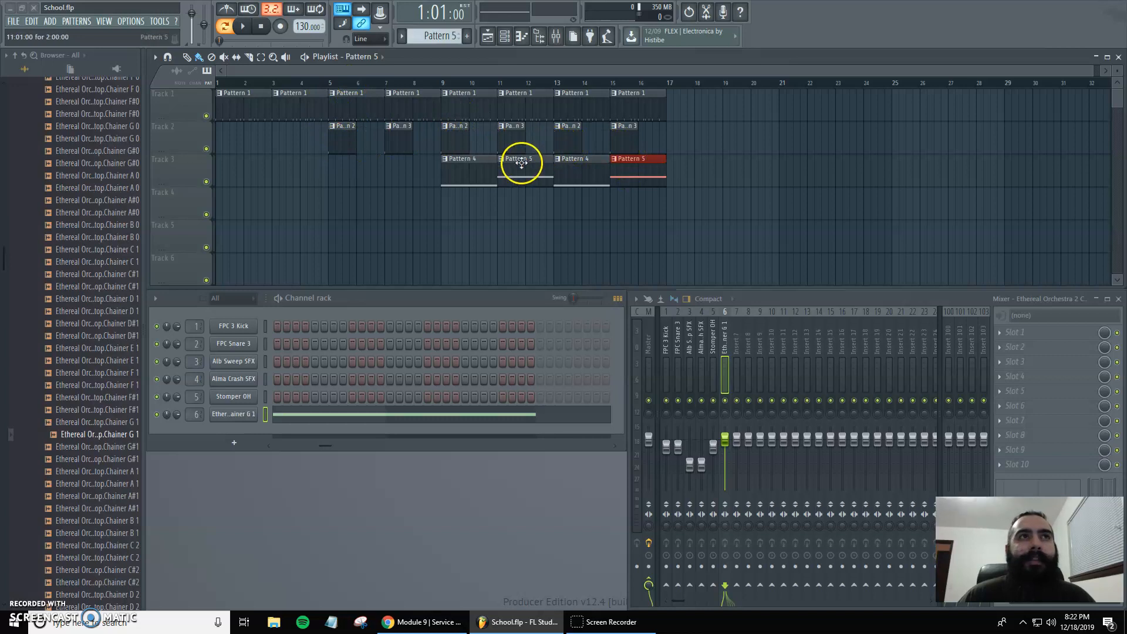
# Play the arrangement in song mode through its last bars and stop playback.
pyautogui.click(243, 27)
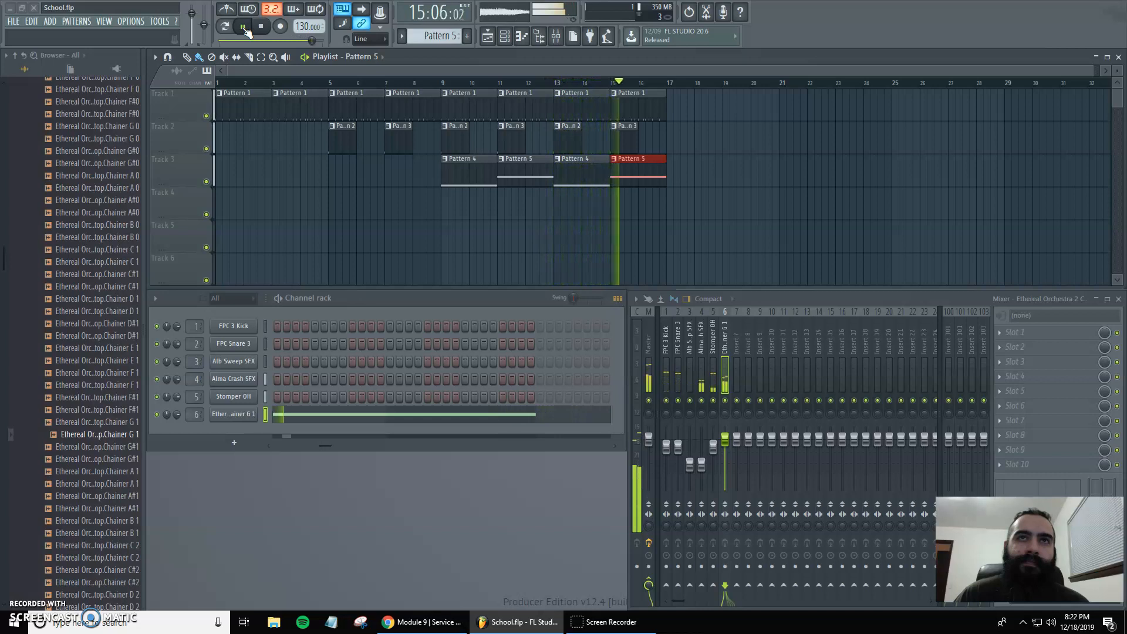
pyautogui.click(261, 28)
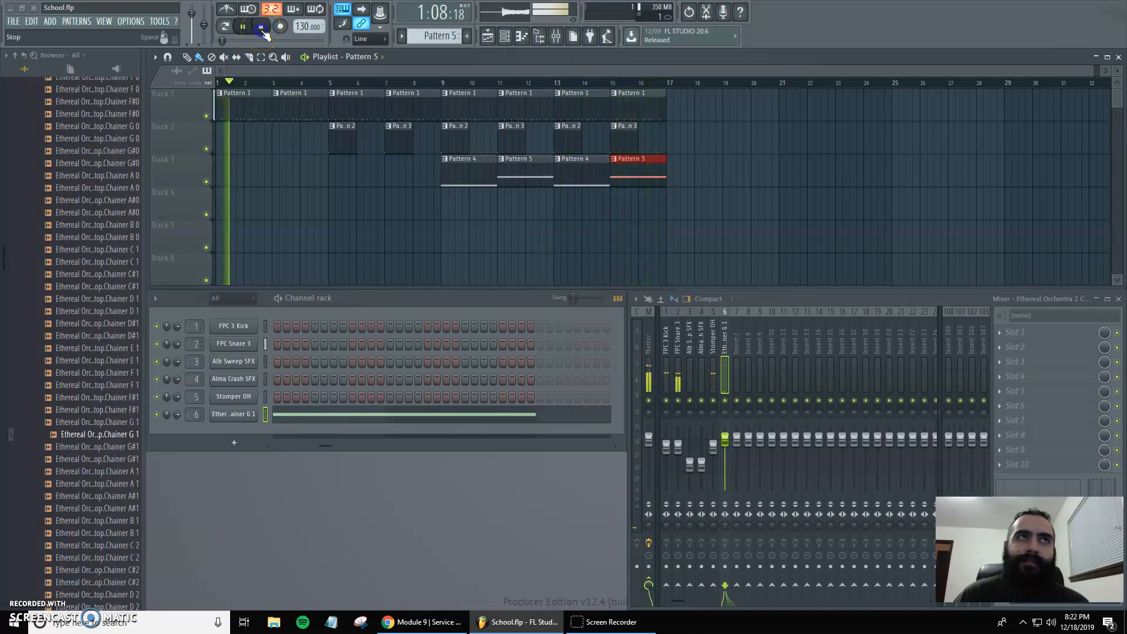
pyautogui.click(264, 32)
pyautogui.click(245, 71)
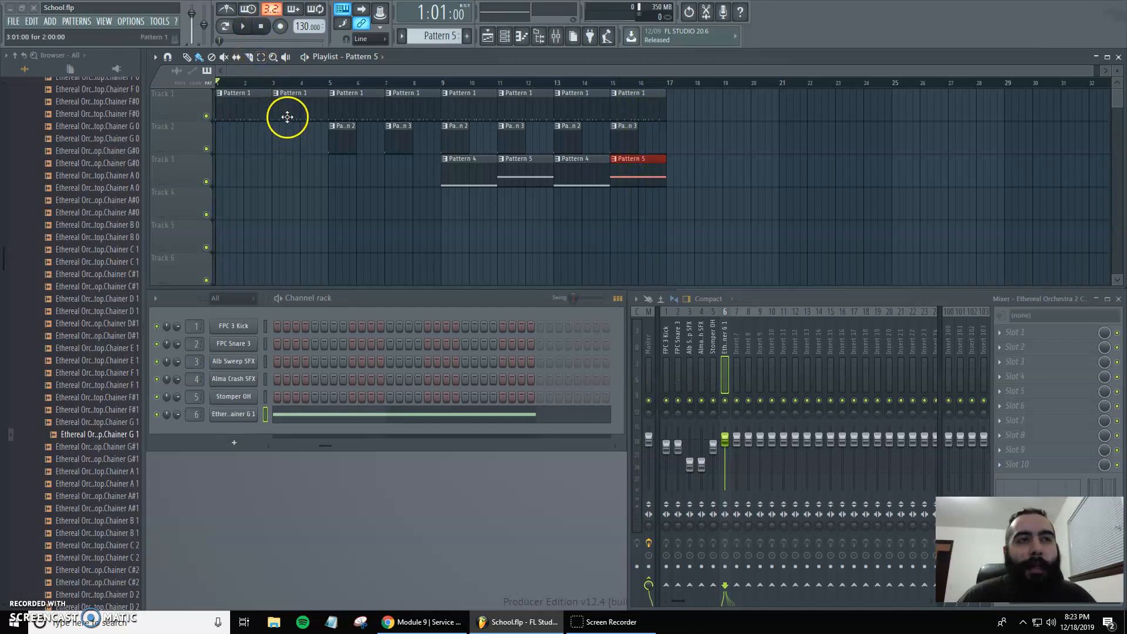